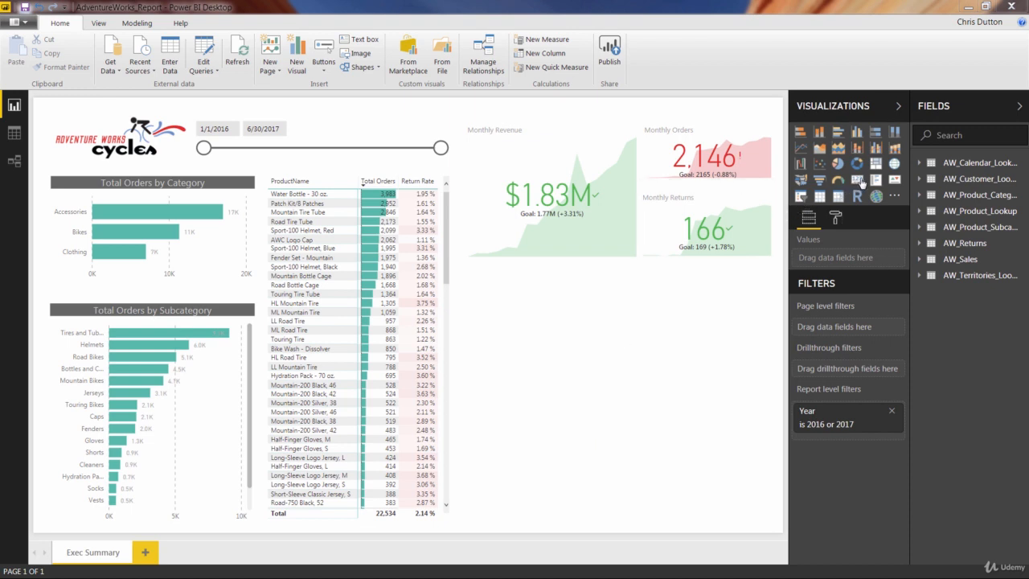
Add a card visual to the blank area of the report showing ProductName from AW_Product_Lookup.
{"action": "left_click", "coordinate": [862, 182]}
{"action": "left_click_drag", "start_coordinate": [552, 249], "coordinate": [618, 299]}
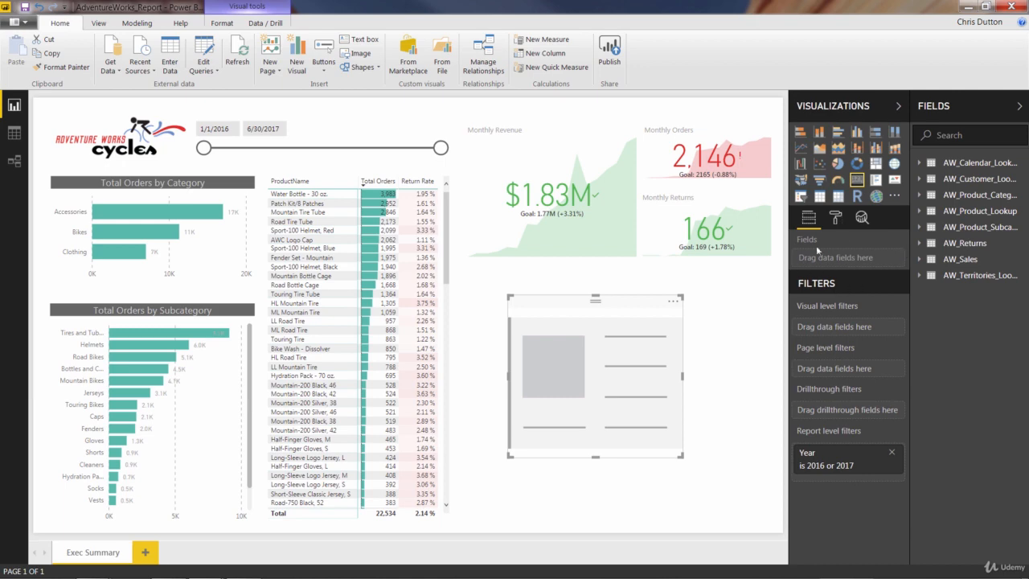
{"action": "left_click", "coordinate": [919, 212]}
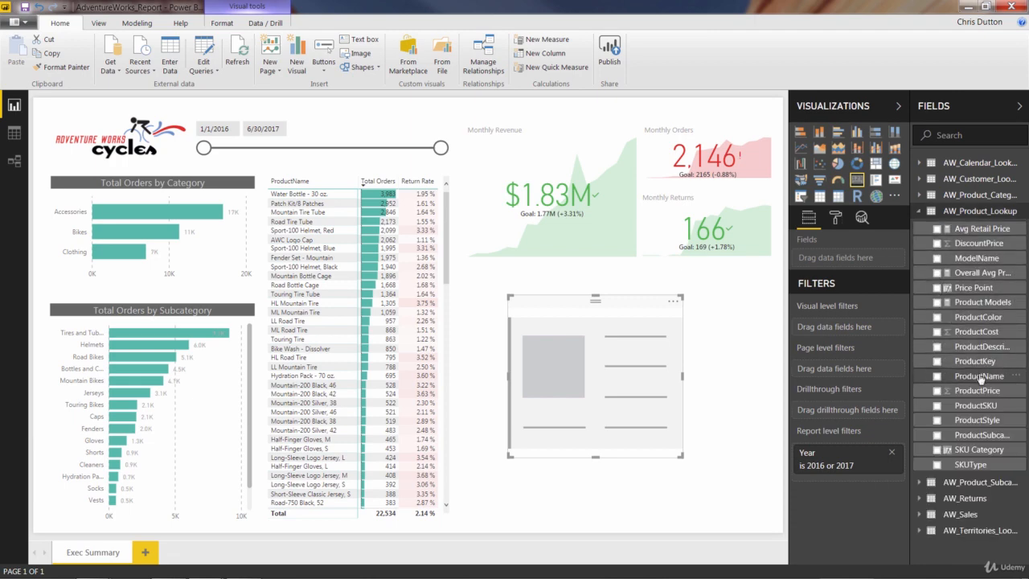
{"action": "left_click_drag", "start_coordinate": [979, 375], "coordinate": [845, 262]}
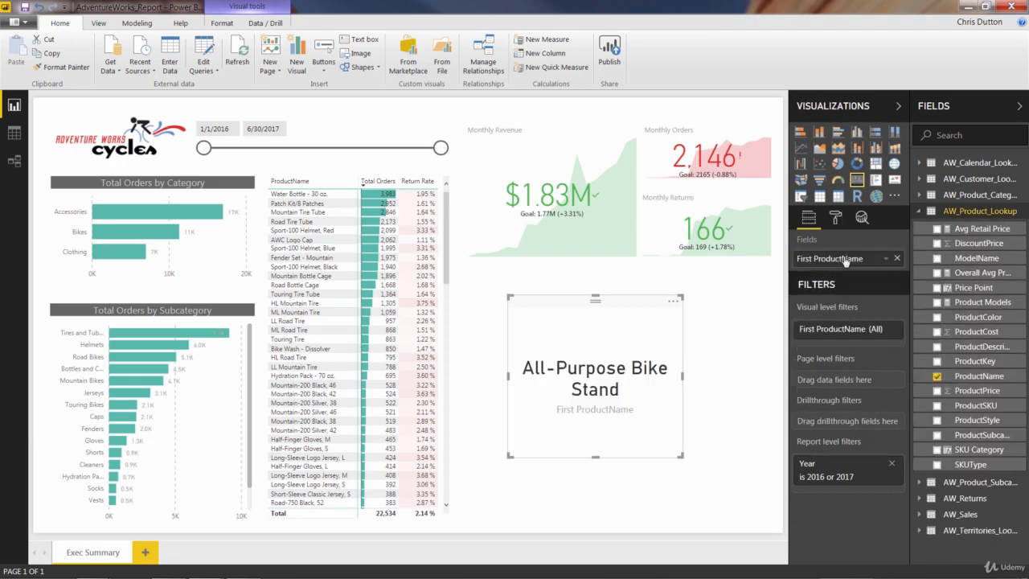
Move the product card directly below the Monthly Revenue visual, then widen it and reduce its height.
{"action": "left_click_drag", "start_coordinate": [596, 298], "coordinate": [555, 285]}
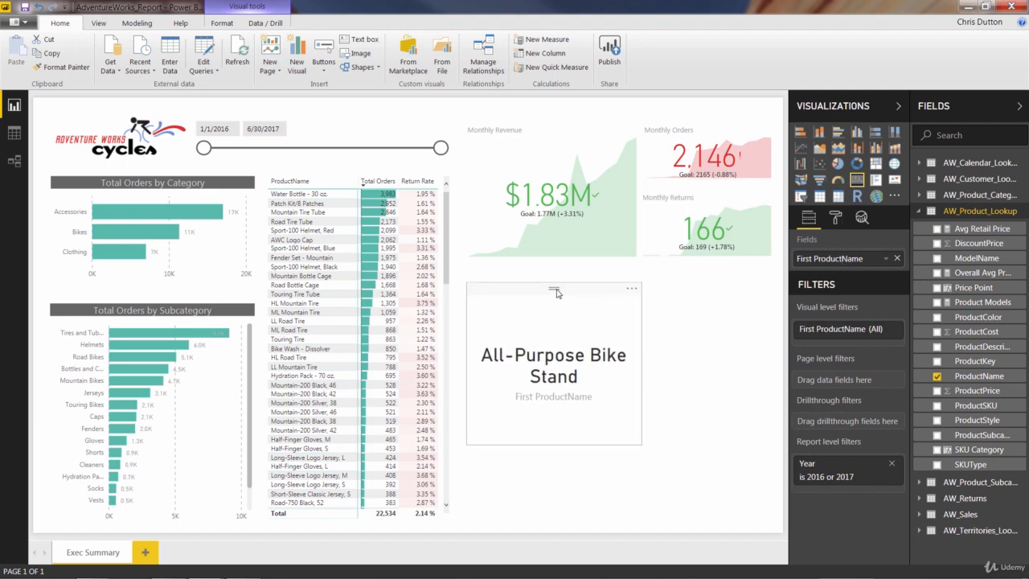
{"action": "left_click_drag", "start_coordinate": [640, 363], "coordinate": [730, 363]}
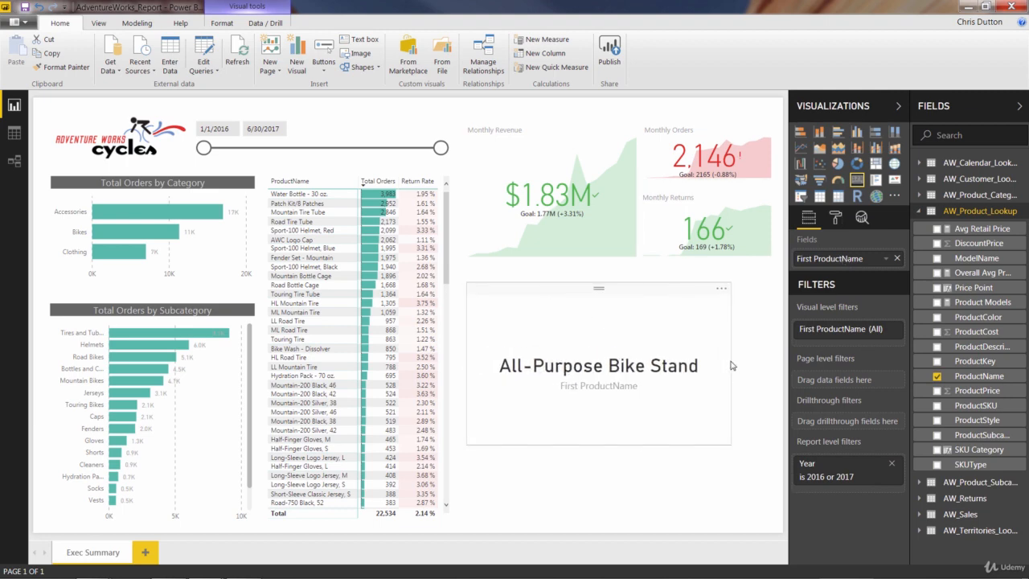
{"action": "left_click_drag", "start_coordinate": [599, 443], "coordinate": [608, 359]}
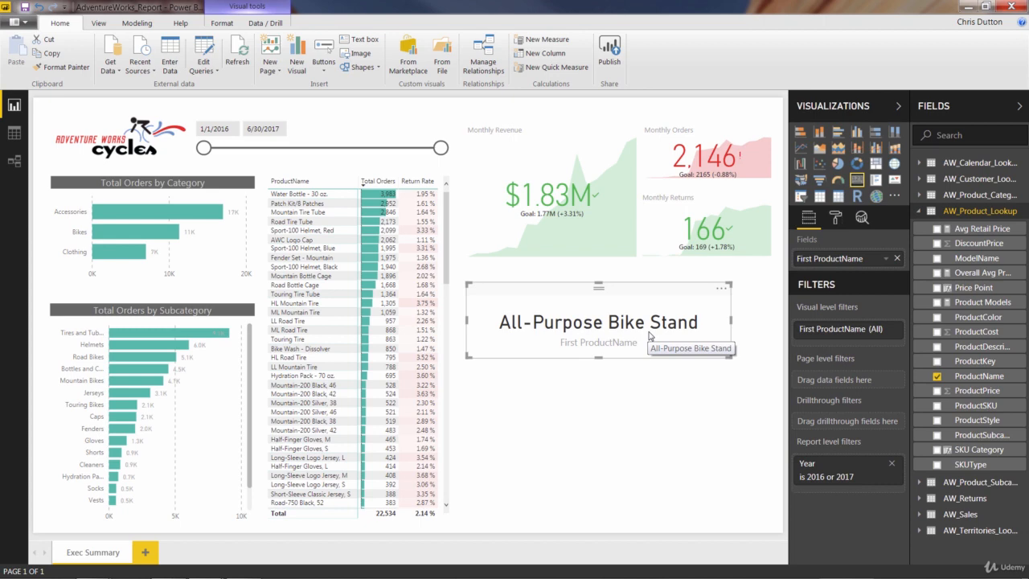
Try the Last summarization for the card's ProductName field, and switch it back to First.
{"action": "left_click", "coordinate": [884, 259]}
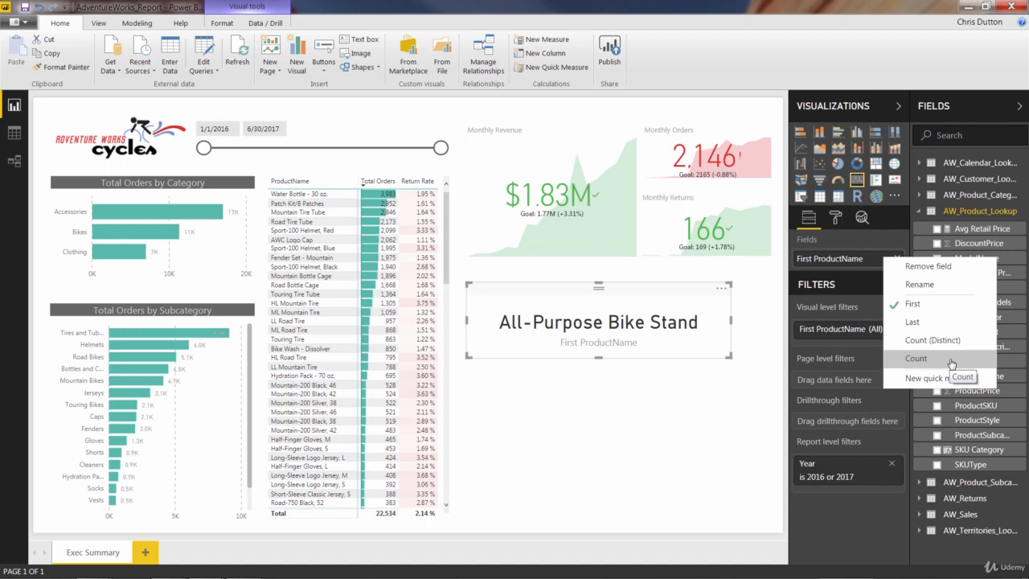
{"action": "left_click", "coordinate": [926, 321]}
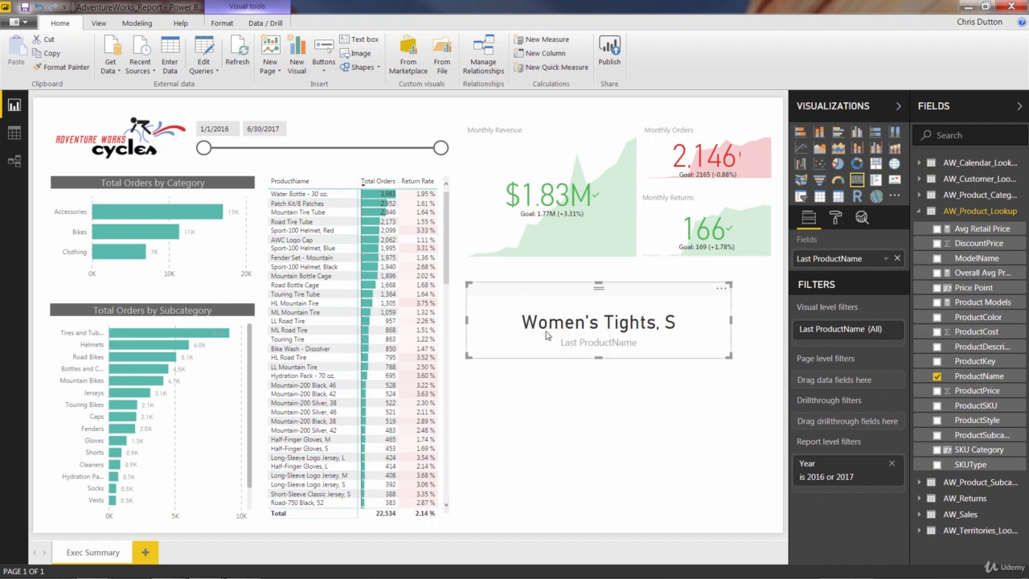
{"action": "left_click", "coordinate": [887, 259]}
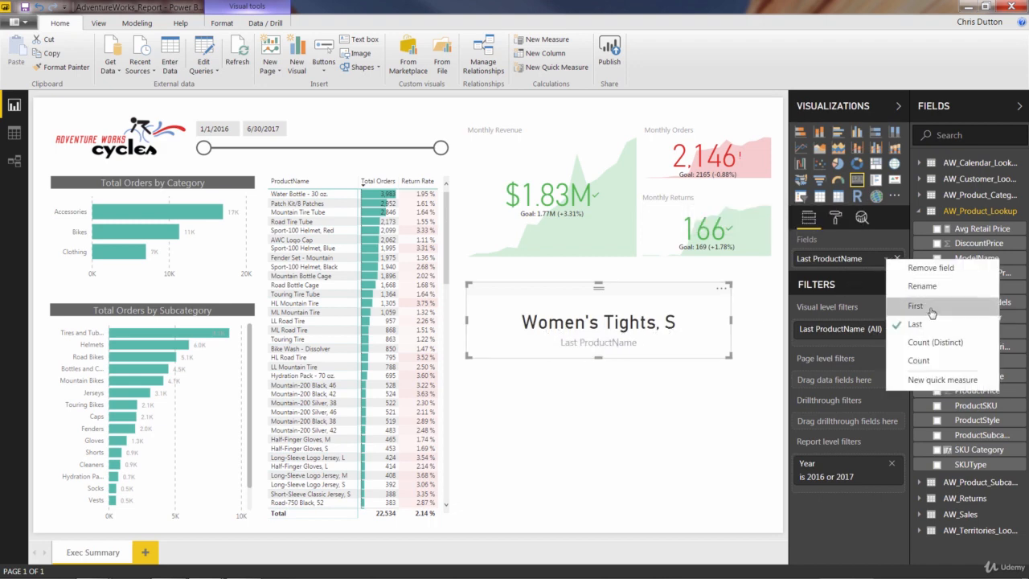
{"action": "left_click", "coordinate": [907, 306]}
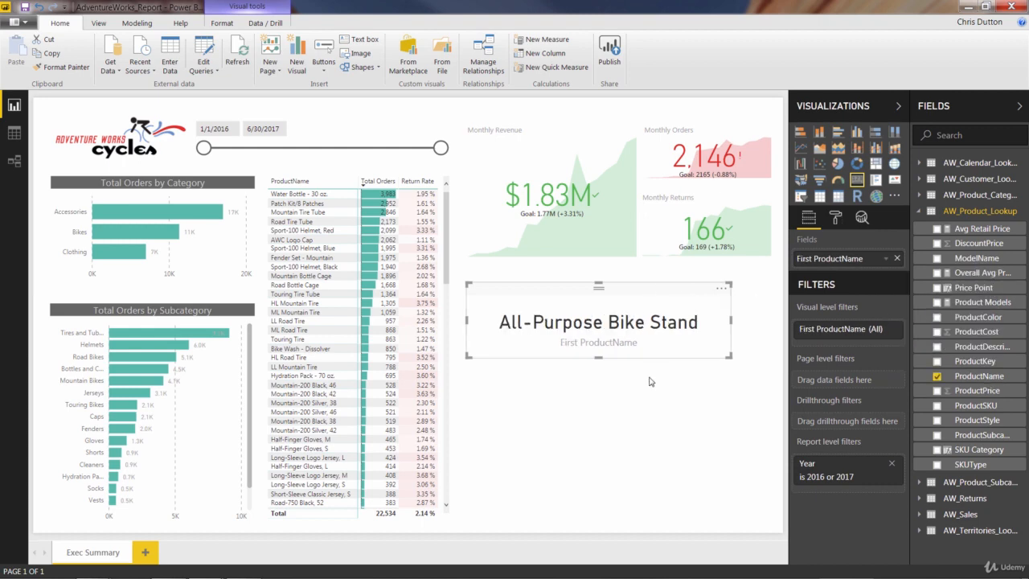
Widen the product card to line up with the Monthly Orders visual's outer edge and shorten it slightly.
{"action": "left_click_drag", "start_coordinate": [731, 322], "coordinate": [774, 323]}
{"action": "left_click", "coordinate": [775, 324]}
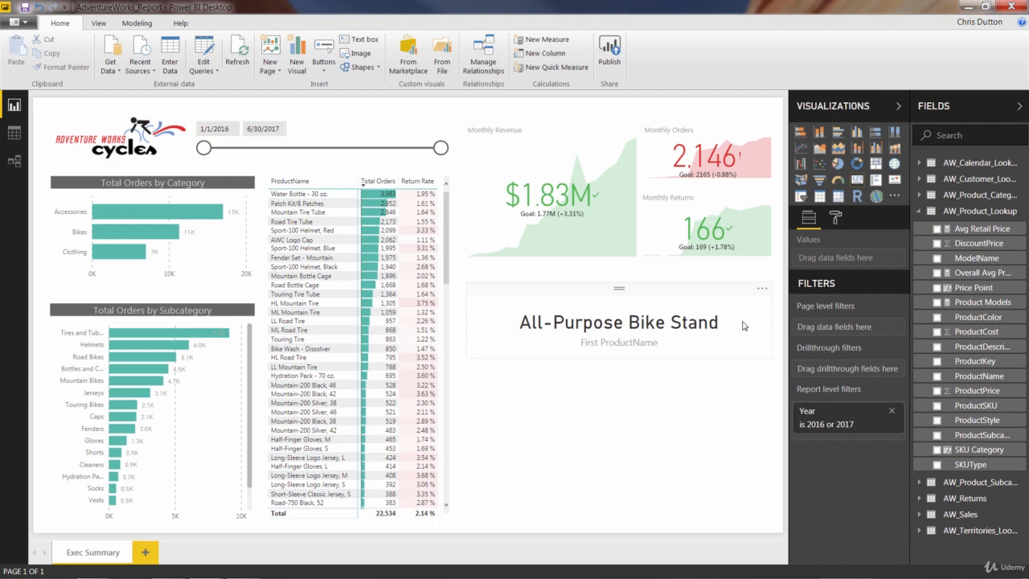
{"action": "left_click", "coordinate": [619, 295]}
{"action": "left_click_drag", "start_coordinate": [619, 359], "coordinate": [620, 343]}
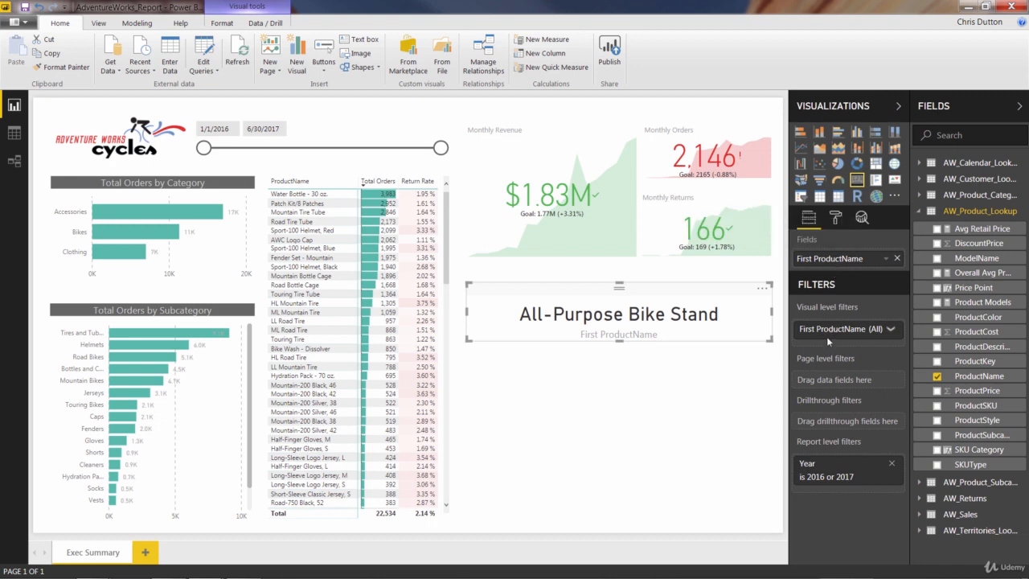
Add ProductName as a visual level filter on the card and set its filter type to Top N.
{"action": "left_click", "coordinate": [891, 330]}
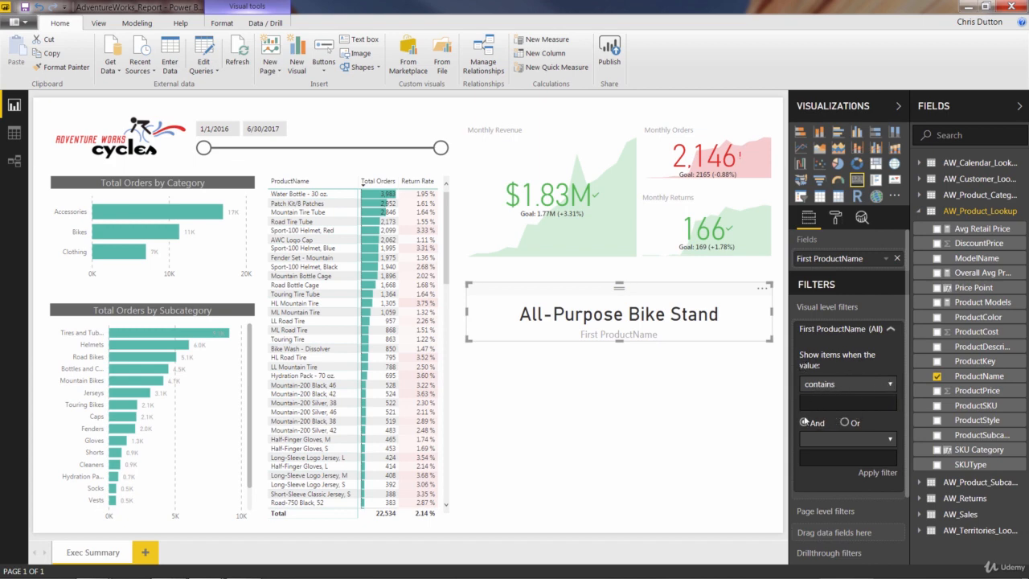
{"action": "left_click", "coordinate": [890, 330]}
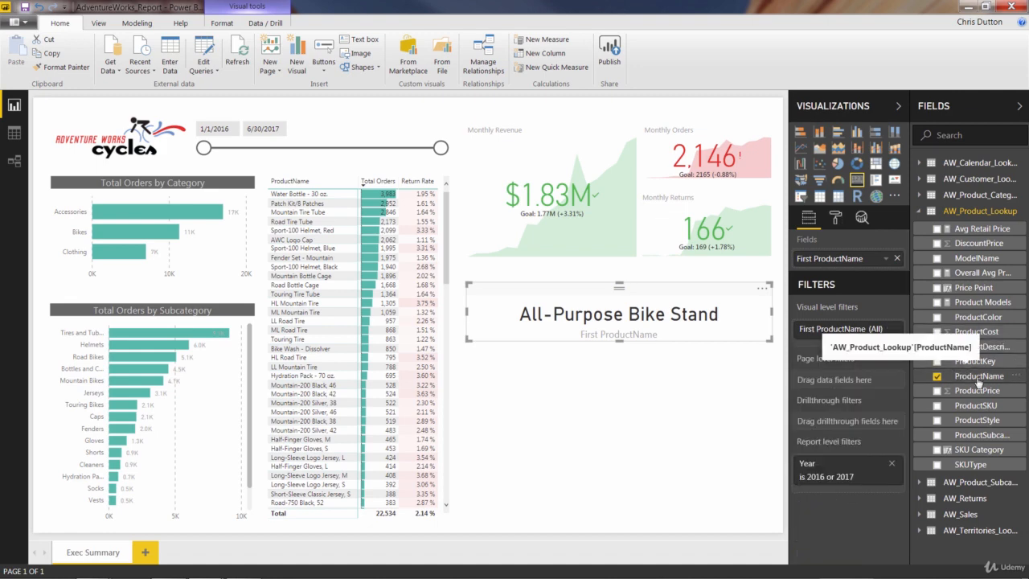
{"action": "left_click_drag", "start_coordinate": [979, 381], "coordinate": [857, 348]}
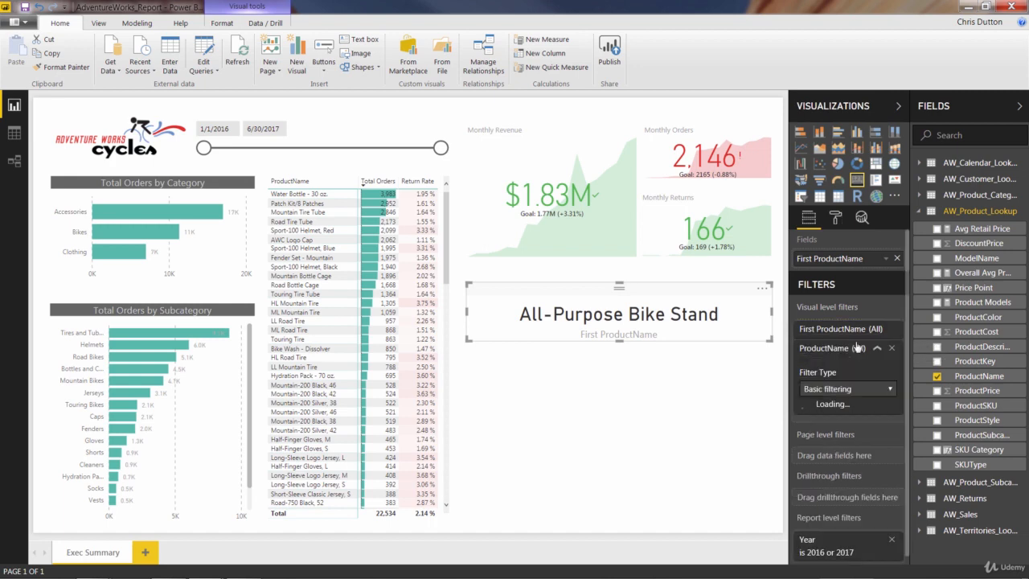
{"action": "left_click", "coordinate": [890, 391]}
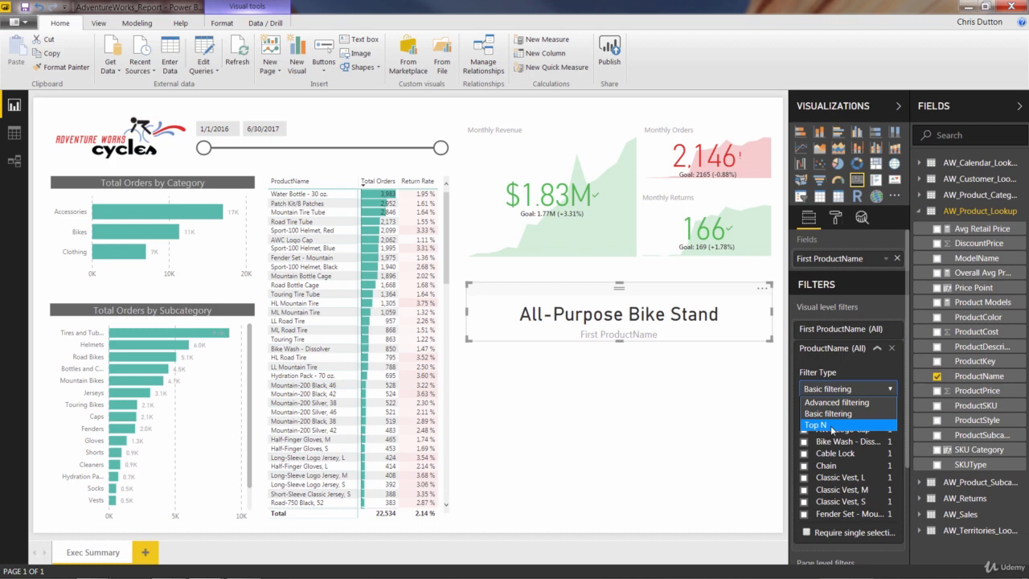
{"action": "left_click", "coordinate": [809, 426]}
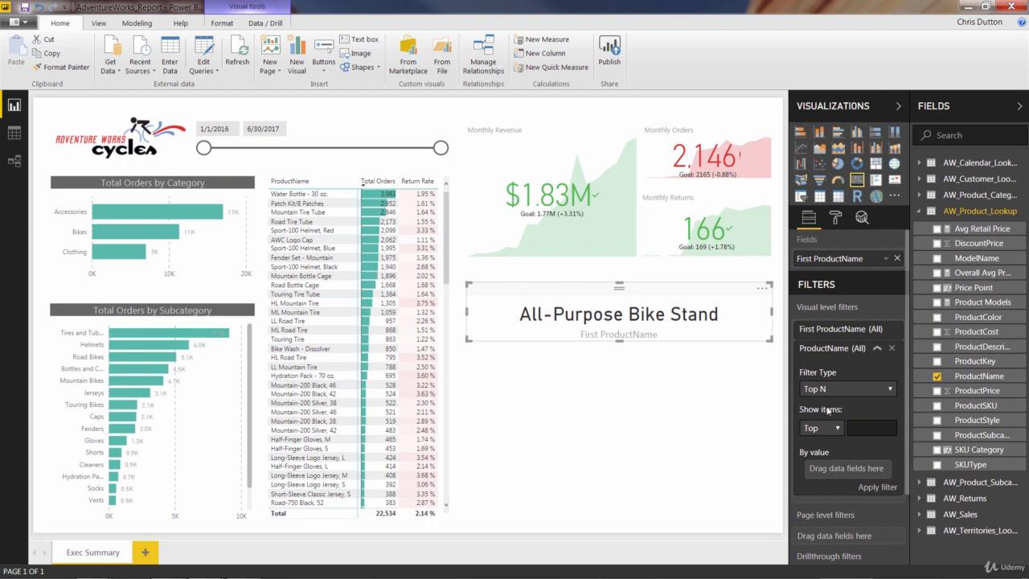
Limit the ProductName filter to the top 1 item by Total Orders from AW_Sales and apply it.
{"action": "left_click", "coordinate": [869, 434]}
{"action": "type", "text": "1"}
{"action": "left_click", "coordinate": [923, 517]}
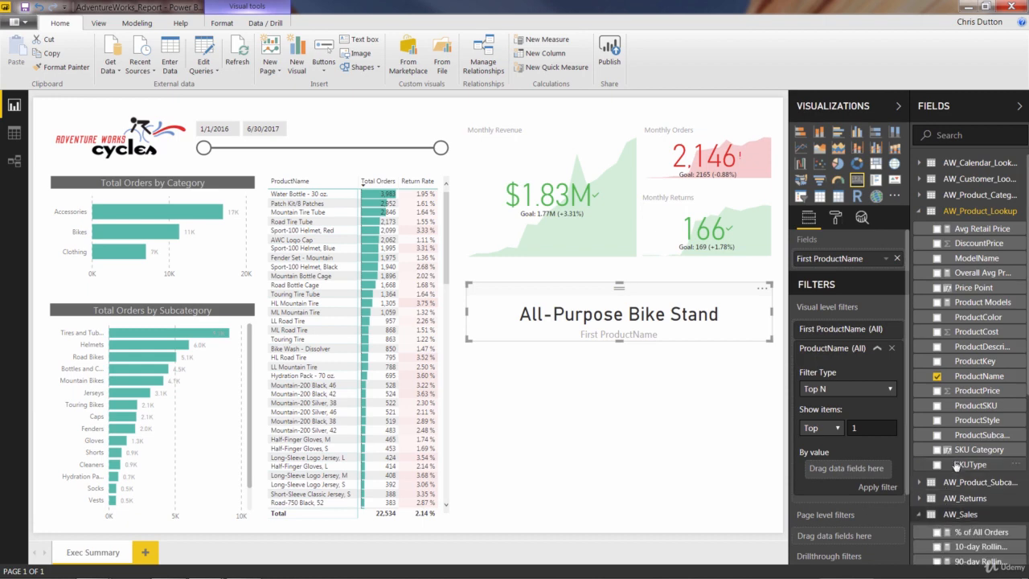
{"action": "scroll", "coordinate": [956, 466], "scroll_direction": "down", "scroll_amount": 3}
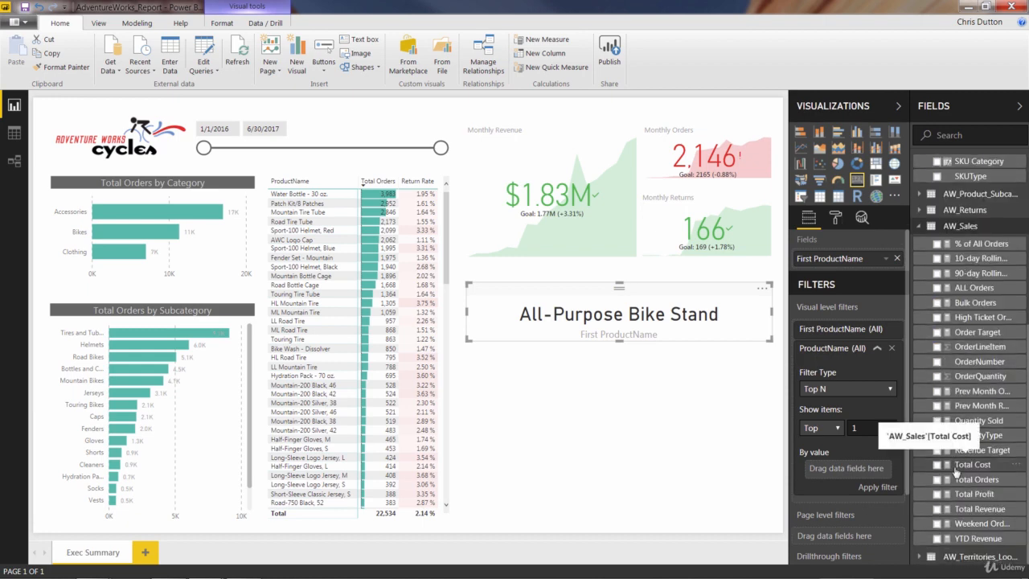
{"action": "left_click_drag", "start_coordinate": [985, 480], "coordinate": [864, 475]}
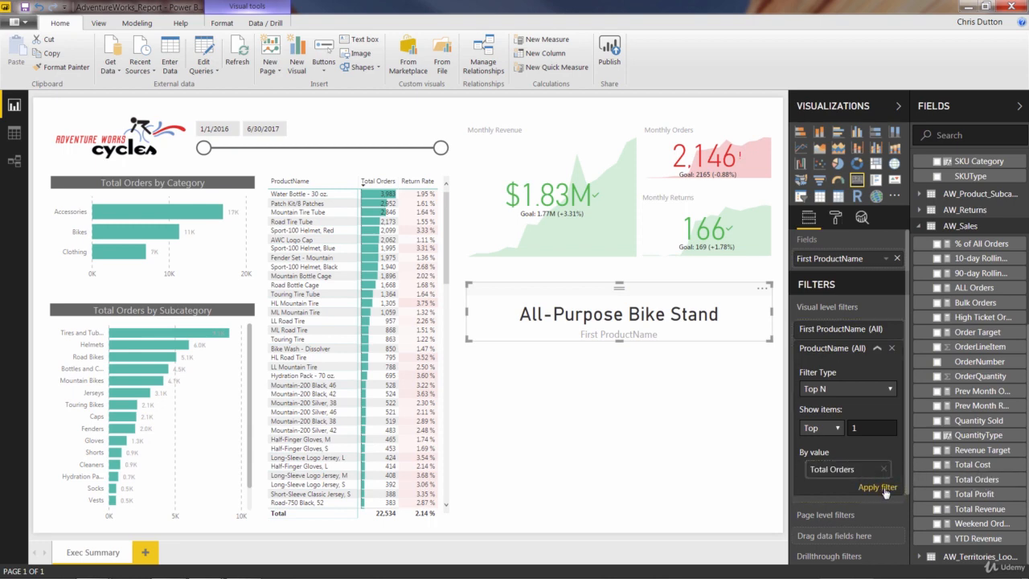
{"action": "left_click", "coordinate": [878, 487]}
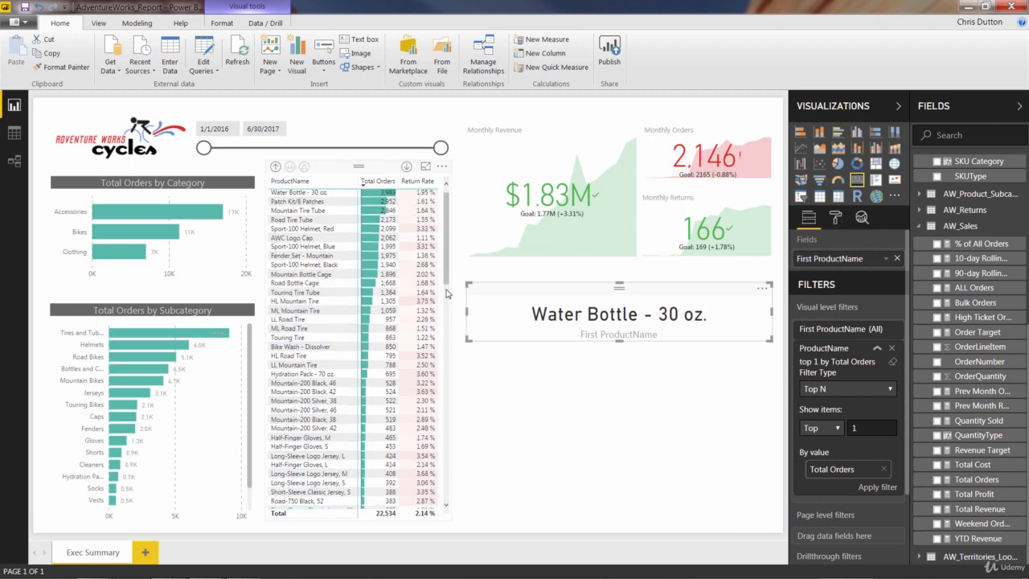
Test the card by ending the date range at 4/13/2017 and filtering to Bikes, then clear the filter and restore 6/30/2017.
{"action": "left_click_drag", "start_coordinate": [446, 290], "coordinate": [451, 239]}
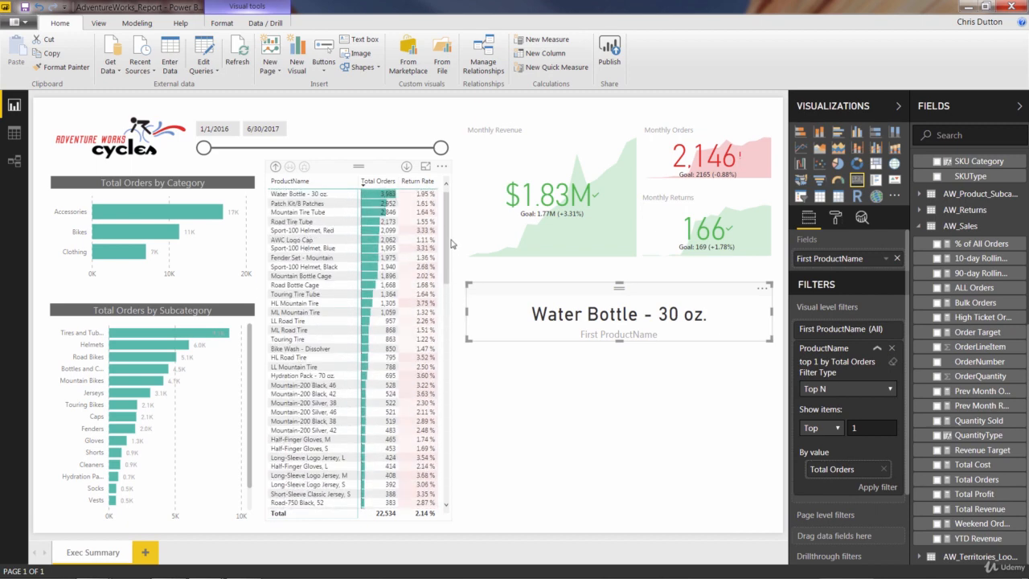
{"action": "left_click", "coordinate": [451, 243]}
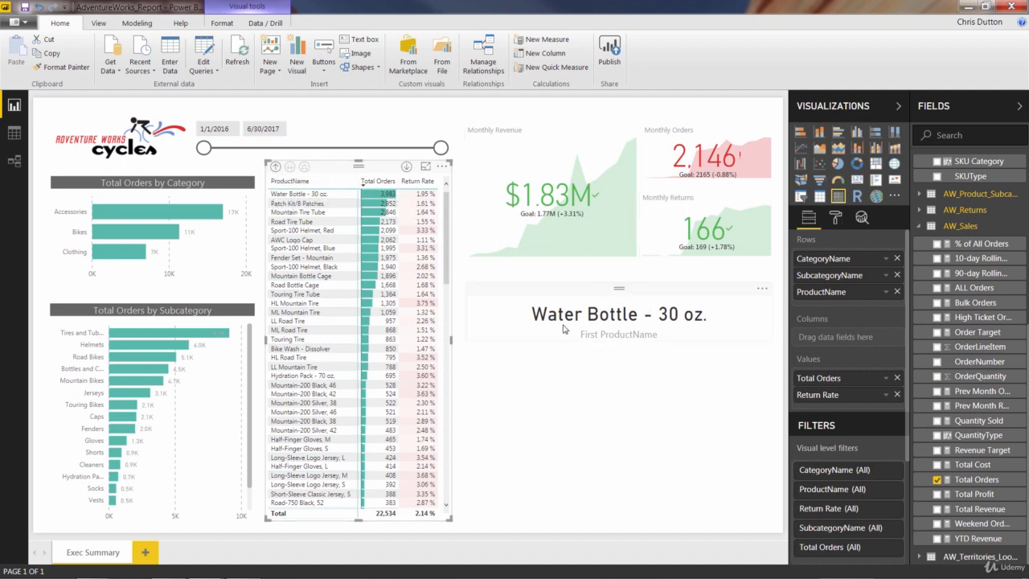
{"action": "left_click_drag", "start_coordinate": [440, 148], "coordinate": [407, 149]}
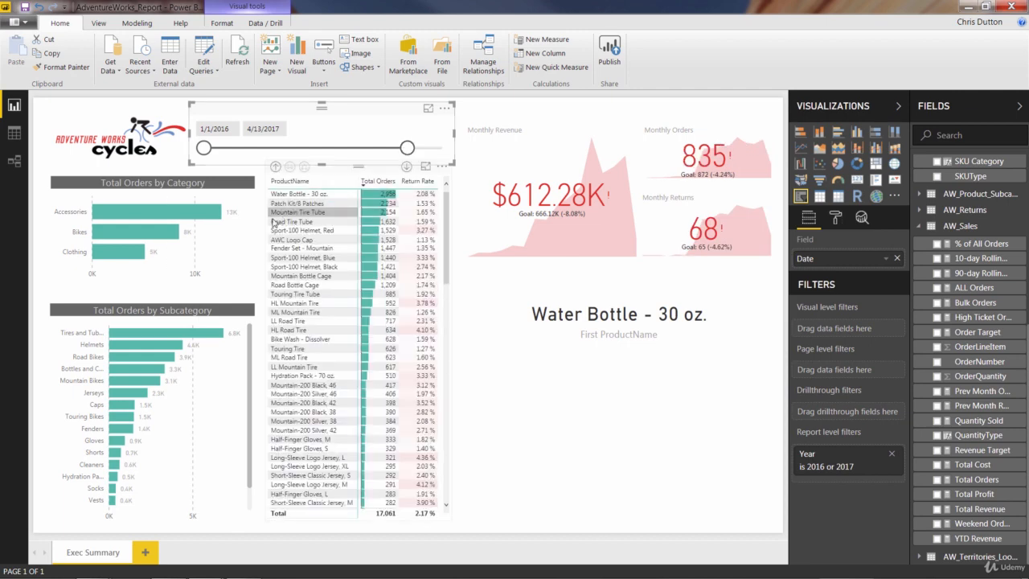
{"action": "left_click", "coordinate": [139, 234]}
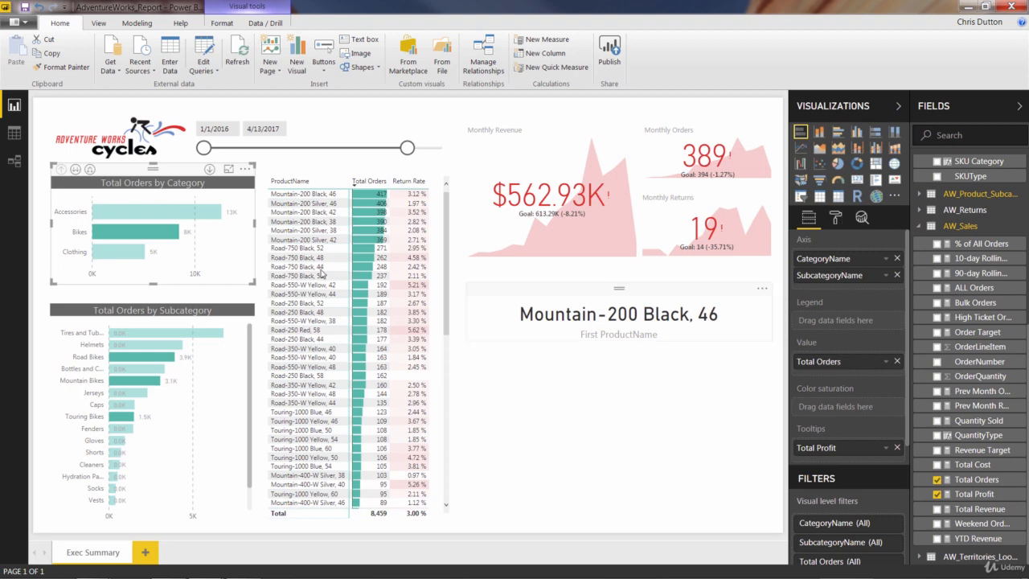
{"action": "left_click", "coordinate": [241, 237]}
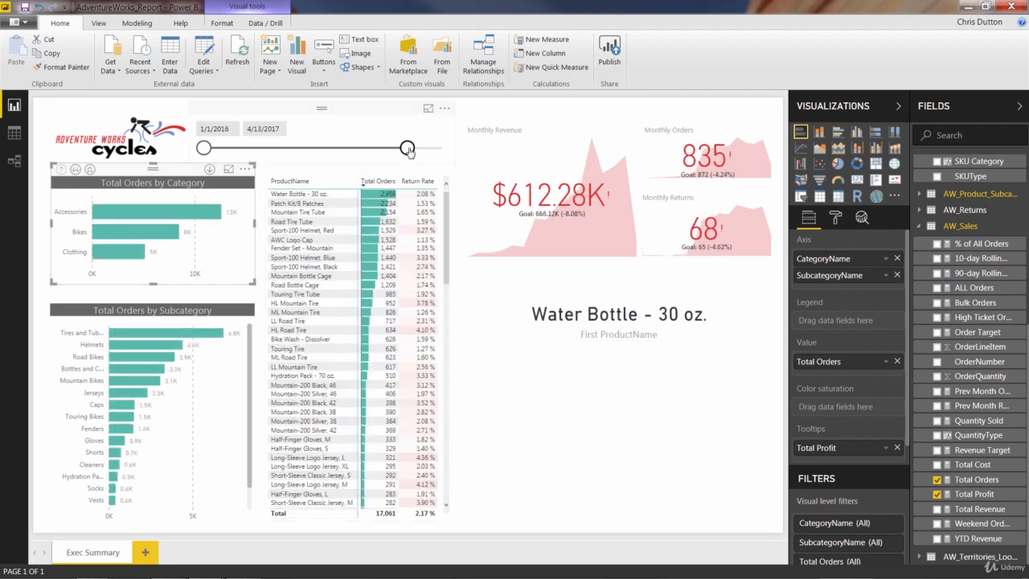
{"action": "left_click_drag", "start_coordinate": [406, 148], "coordinate": [441, 148]}
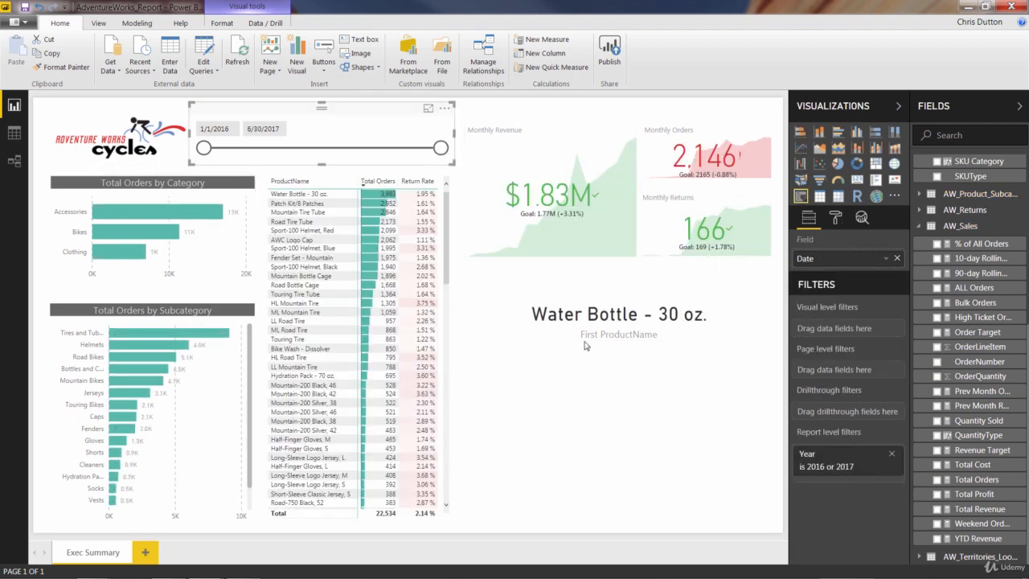
Turn off the category label on the product card.
{"action": "left_click", "coordinate": [618, 289]}
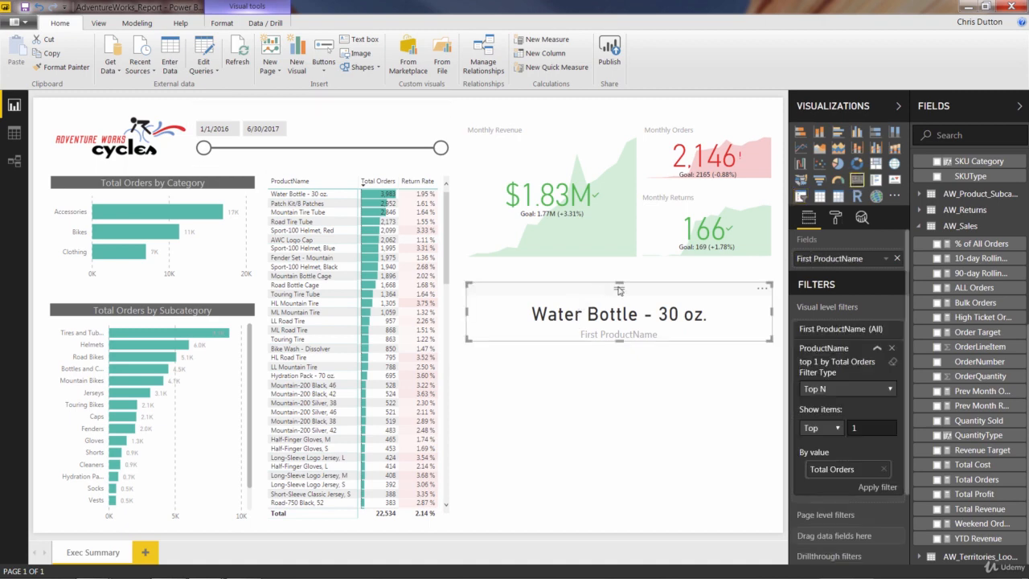
{"action": "left_click", "coordinate": [835, 220]}
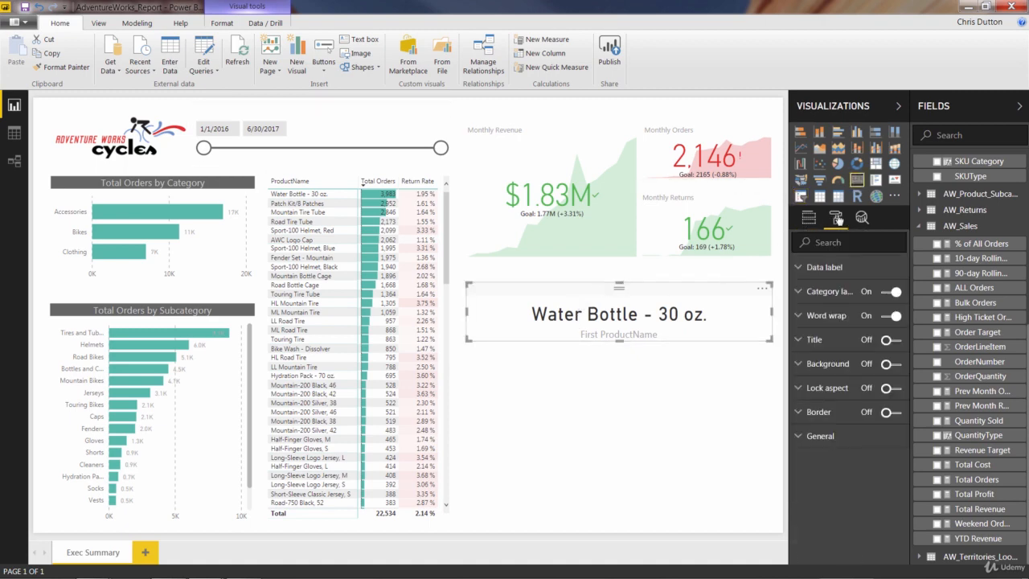
{"action": "left_click", "coordinate": [888, 294]}
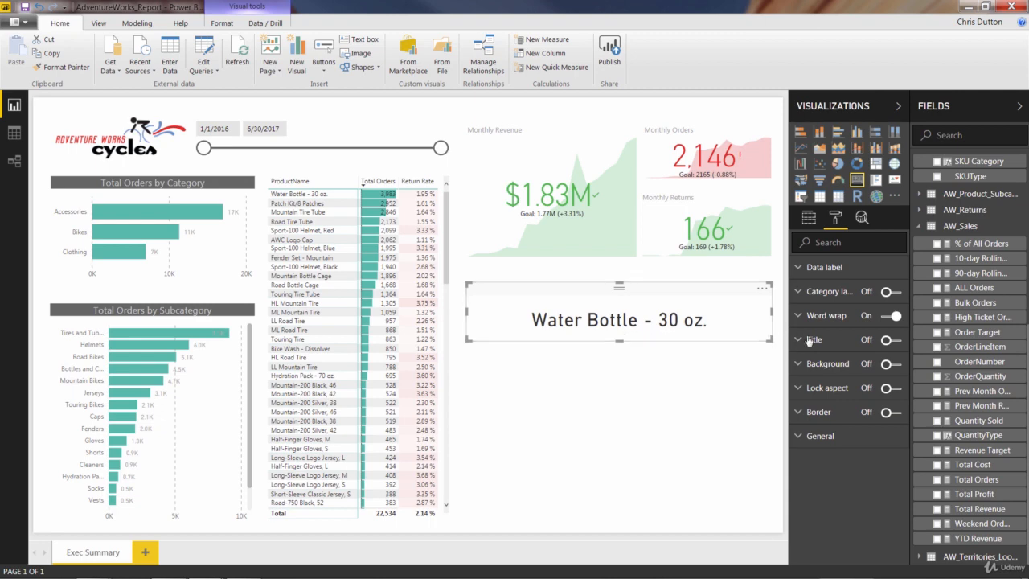
Turn on the product card's title and set its text to "Top Product (Orders)".
{"action": "left_click", "coordinate": [894, 341]}
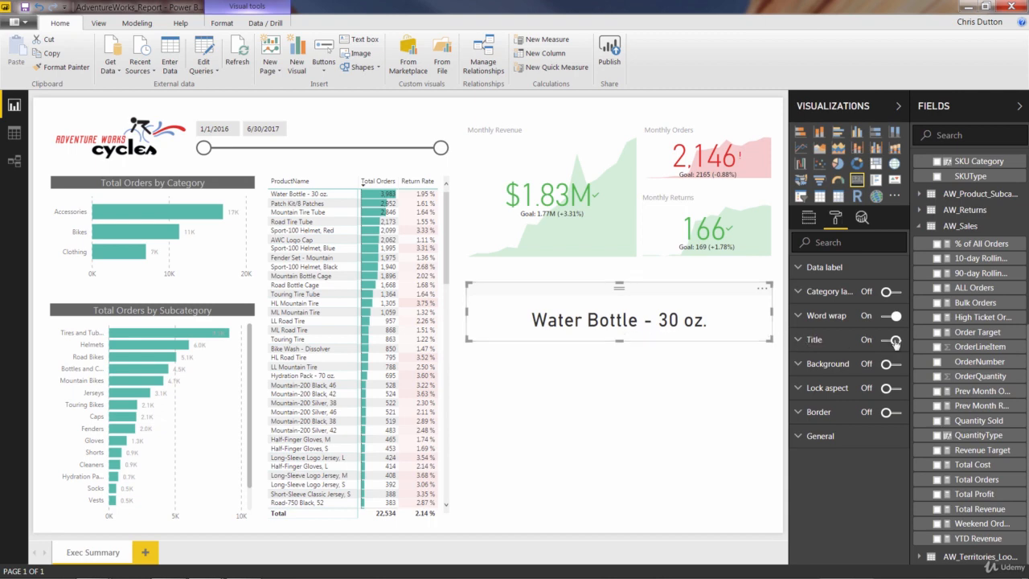
{"action": "left_click", "coordinate": [800, 341]}
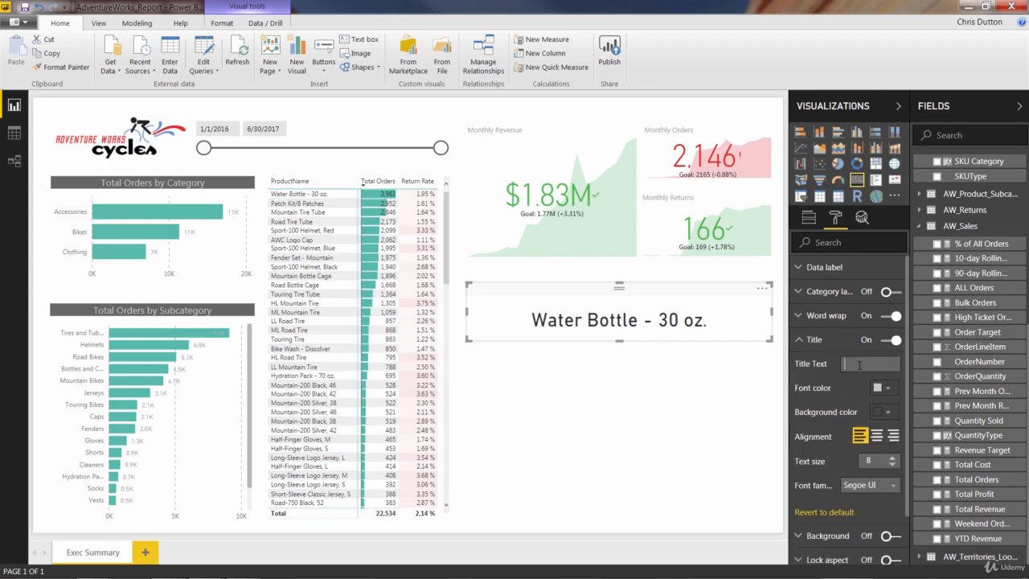
{"action": "left_click", "coordinate": [864, 364]}
{"action": "type", "text": "Top"}
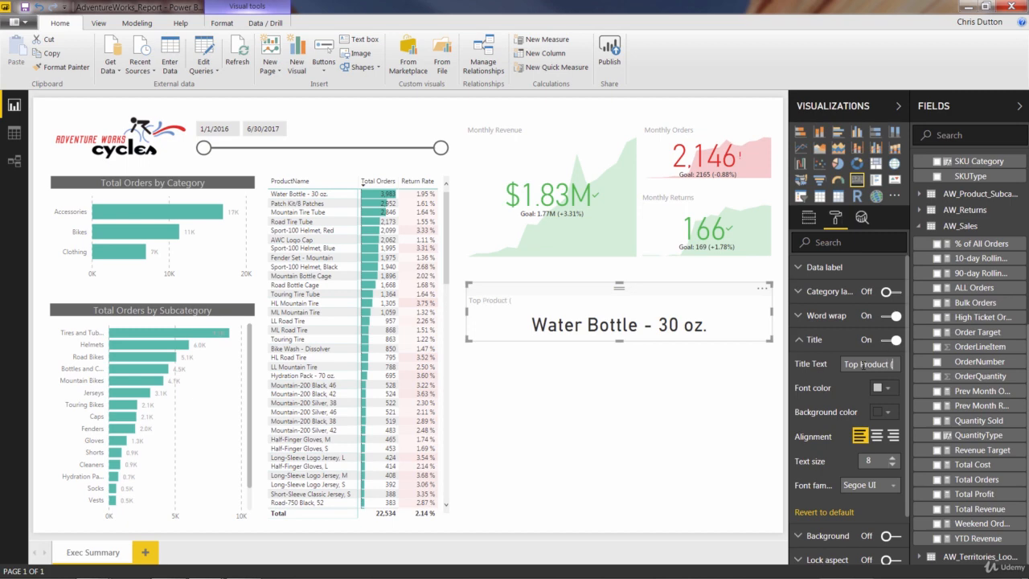
{"action": "type", "text": "Product (Orders)"}
Set the background color of the card's title to dark gray.
{"action": "left_click", "coordinate": [889, 412]}
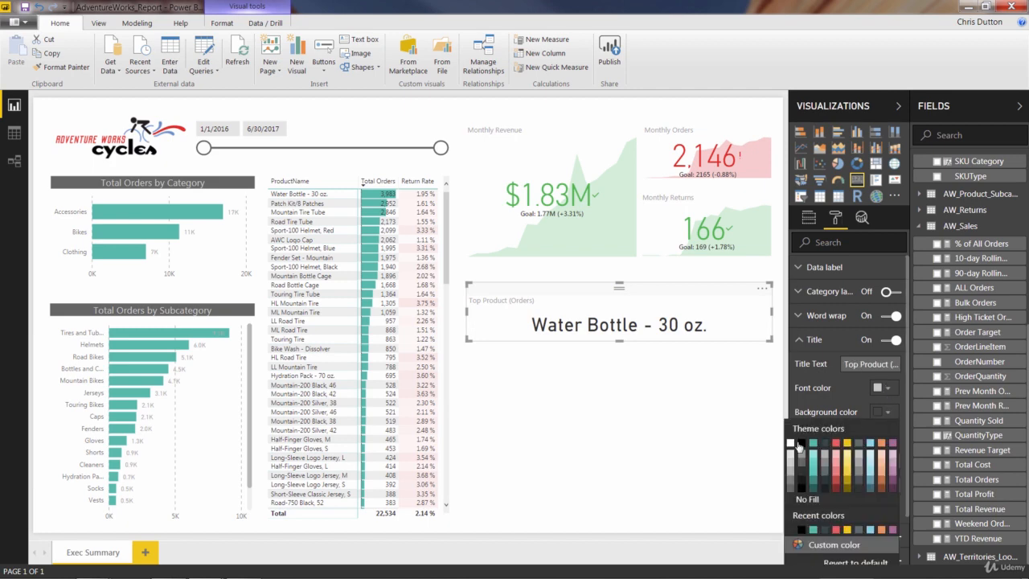
{"action": "left_click", "coordinate": [801, 466]}
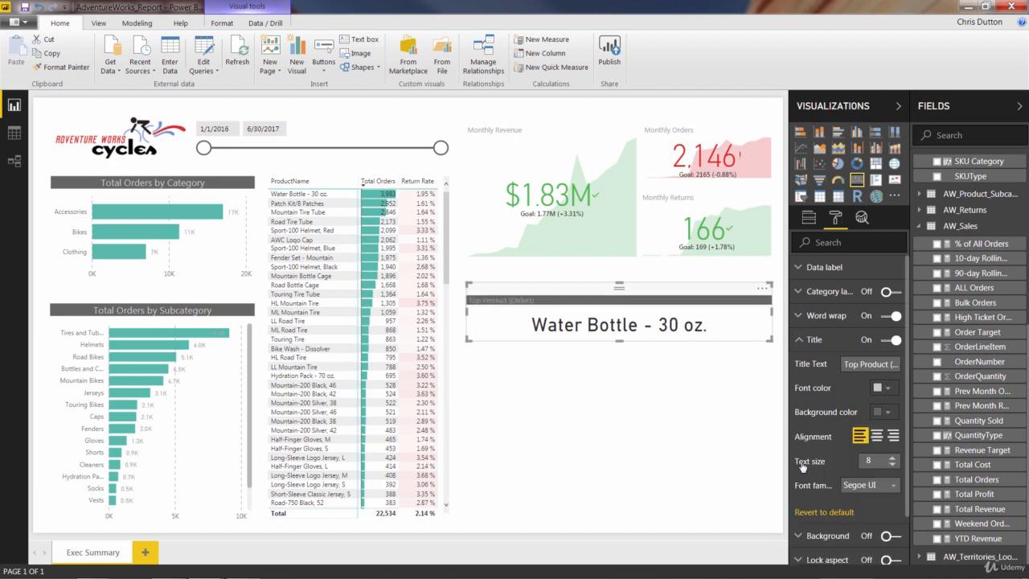
Format the card's title with a very light gray font color, center alignment and text size 10.
{"action": "left_click", "coordinate": [883, 387]}
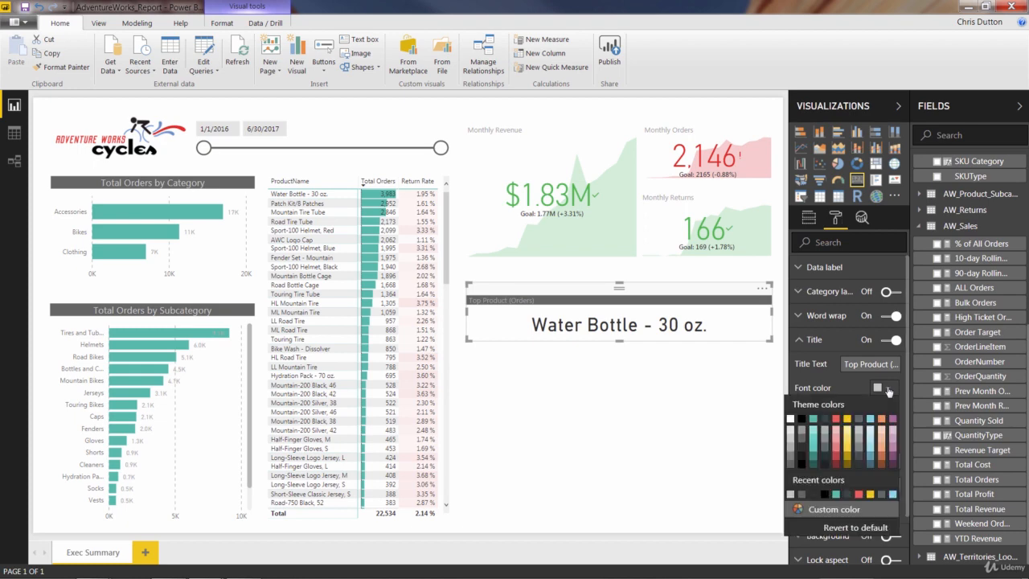
{"action": "left_click", "coordinate": [792, 431]}
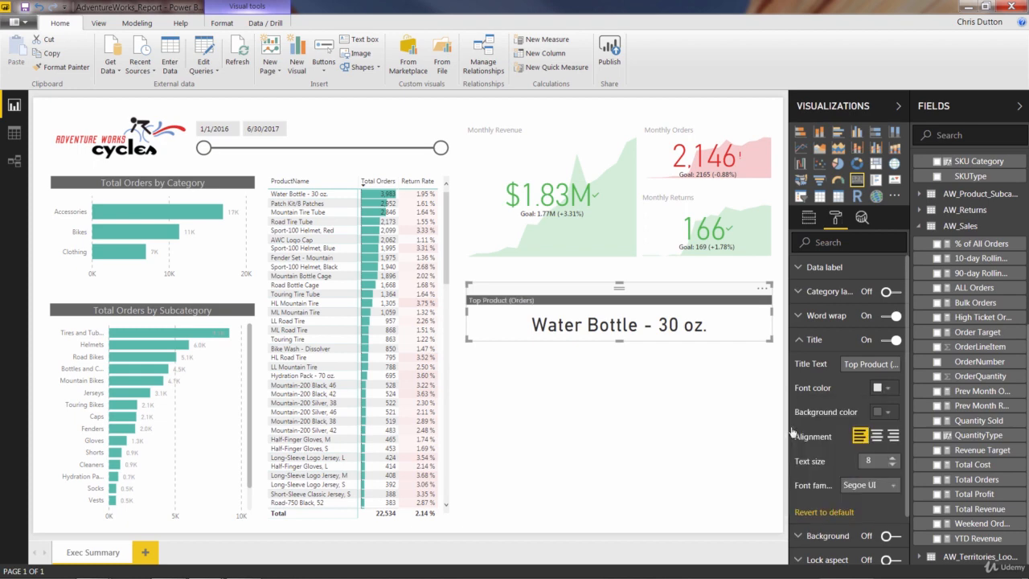
{"action": "left_click", "coordinate": [876, 436]}
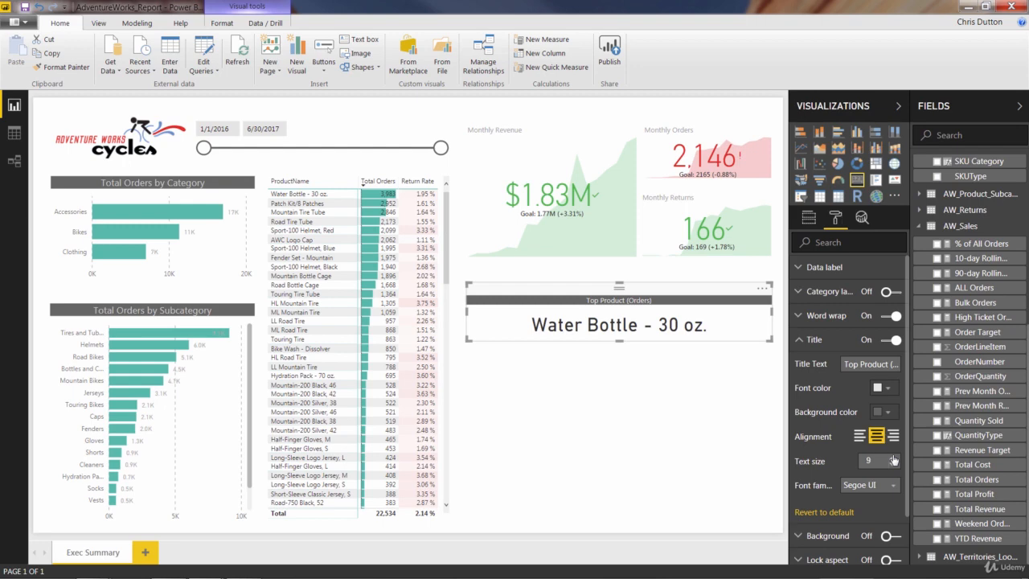
{"action": "left_click", "coordinate": [894, 458]}
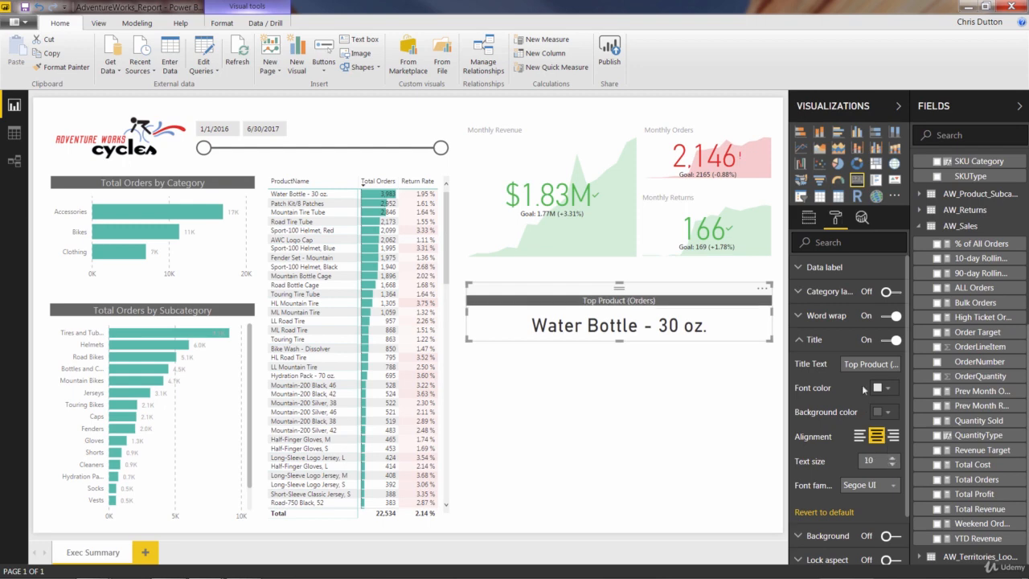
{"action": "left_click", "coordinate": [799, 340]}
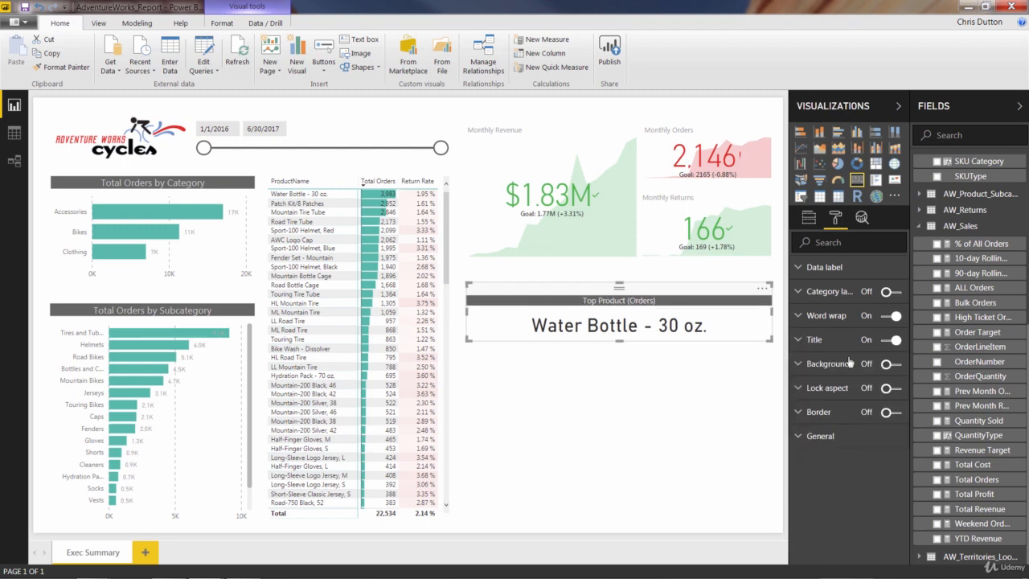
Turn on the card's background with a light yellow color and slightly reduce the card's height from its lower edge.
{"action": "left_click", "coordinate": [799, 366]}
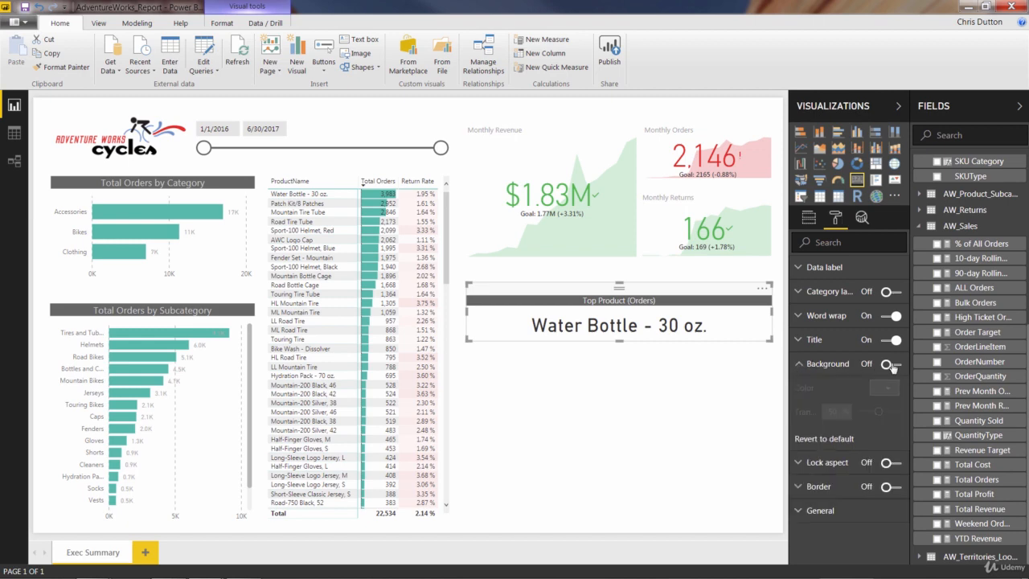
{"action": "left_click", "coordinate": [890, 365]}
{"action": "left_click", "coordinate": [886, 390]}
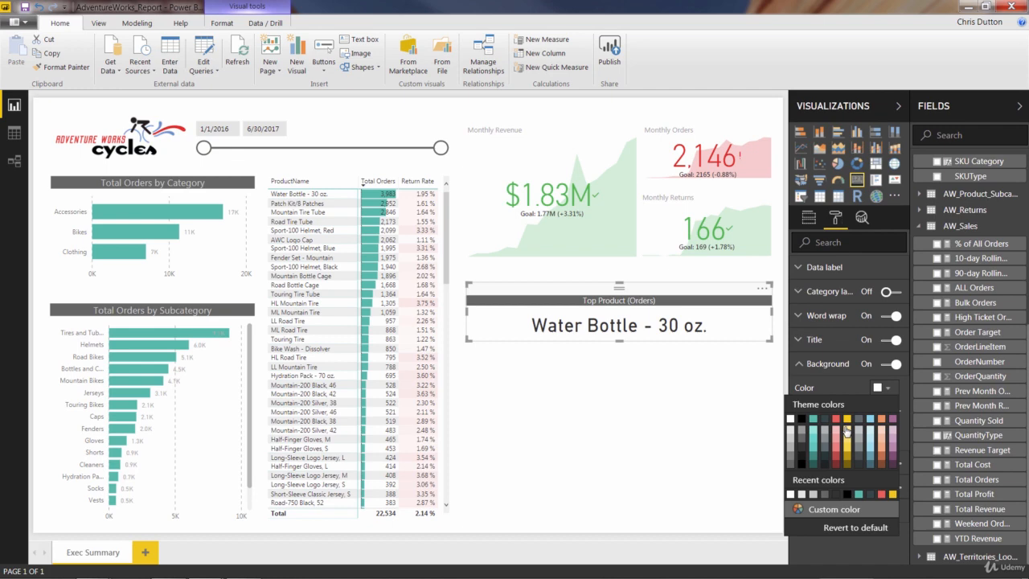
{"action": "left_click", "coordinate": [846, 430]}
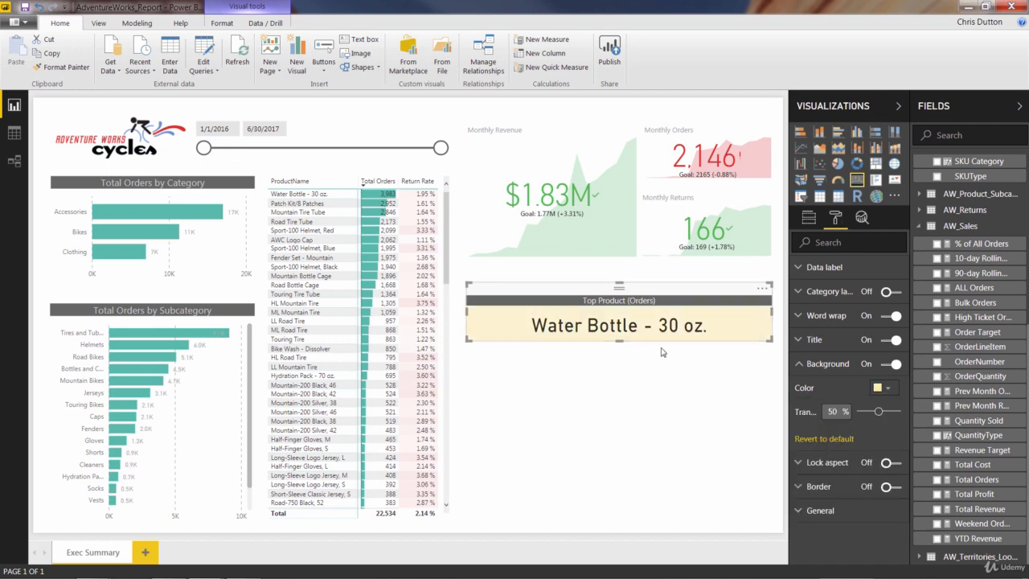
{"action": "left_click_drag", "start_coordinate": [619, 341], "coordinate": [621, 334]}
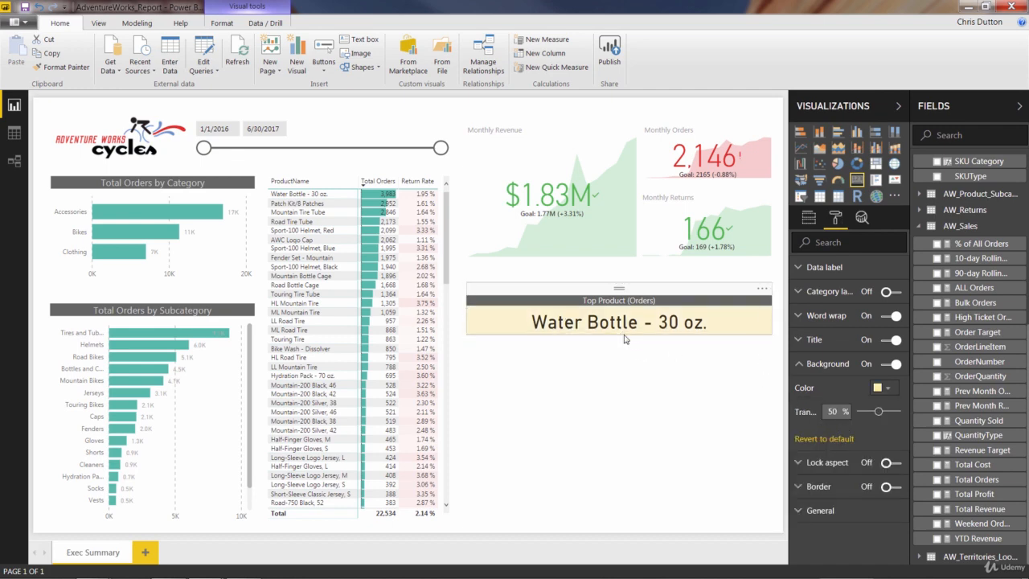
{"action": "left_click", "coordinate": [799, 366]}
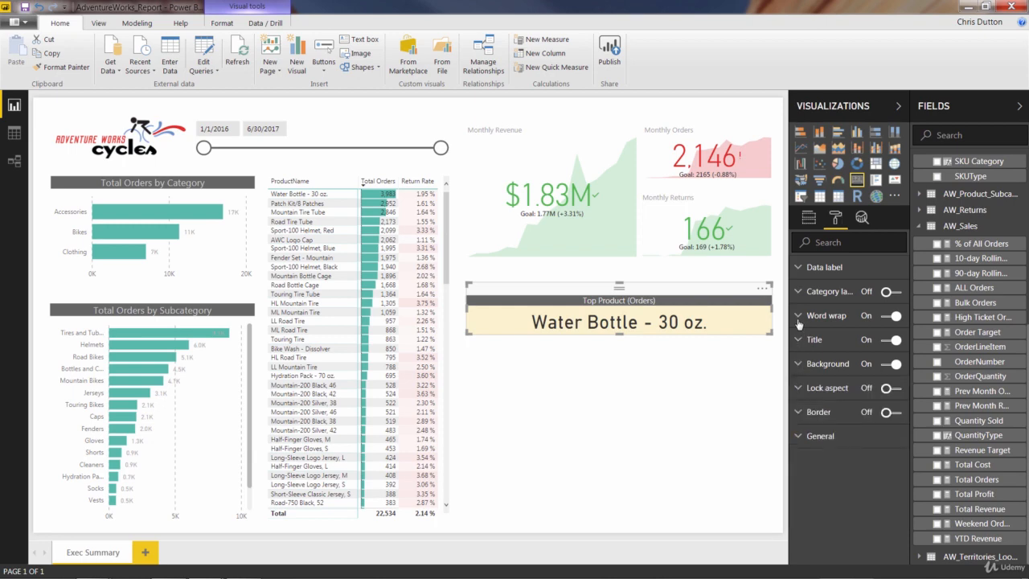
Set the font family of the card's data label to Segoe (Bold).
{"action": "left_click", "coordinate": [799, 271]}
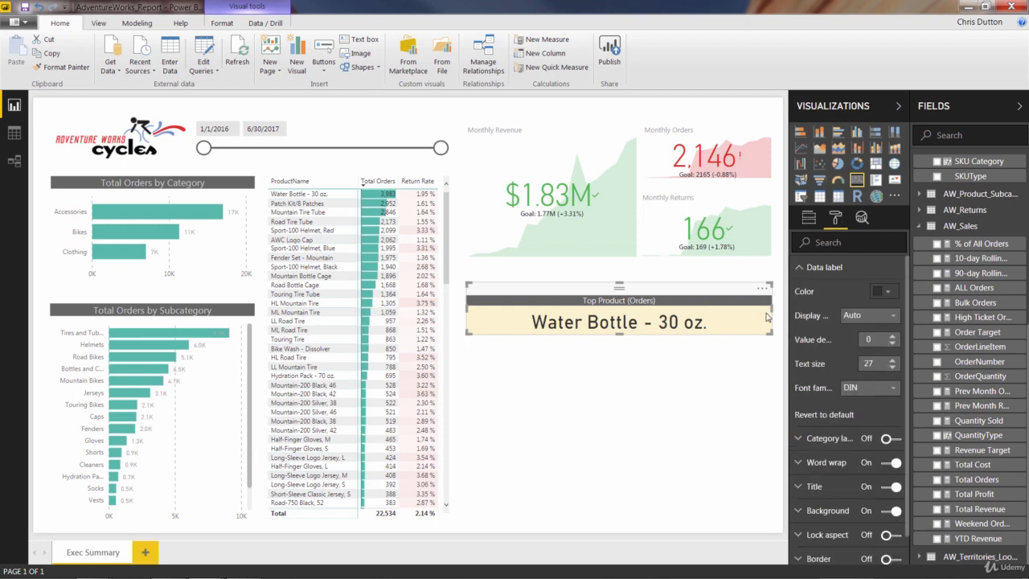
{"action": "left_click", "coordinate": [888, 391]}
{"action": "scroll", "coordinate": [893, 328], "scroll_direction": "down", "scroll_amount": 4}
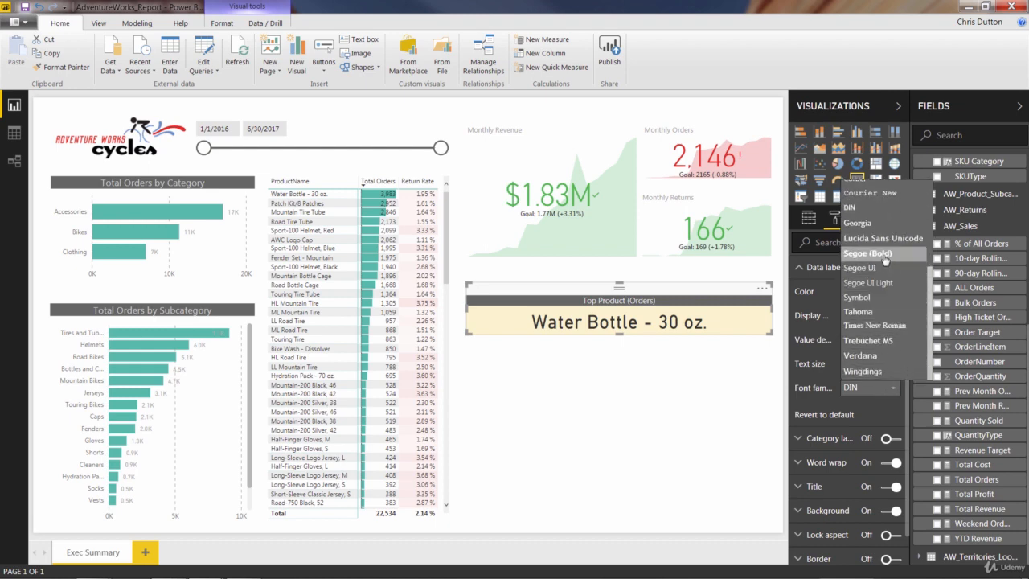
{"action": "left_click", "coordinate": [885, 254]}
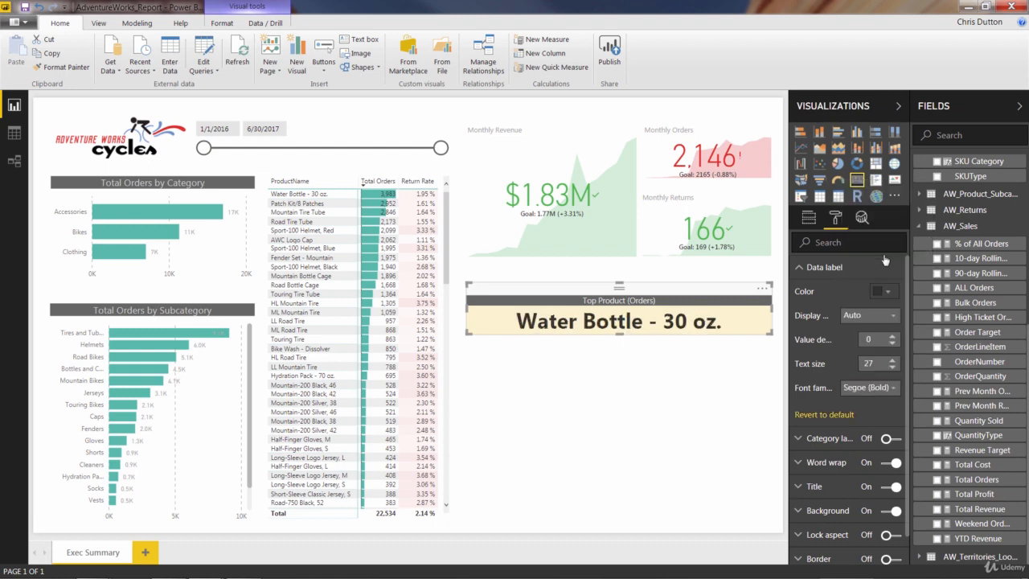
Reduce the text size of the card's data label to 20.
{"action": "left_click", "coordinate": [892, 367]}
{"action": "left_click", "coordinate": [892, 368]}
{"action": "left_click", "coordinate": [892, 367]}
{"action": "left_click", "coordinate": [893, 368]}
{"action": "left_click", "coordinate": [893, 367]}
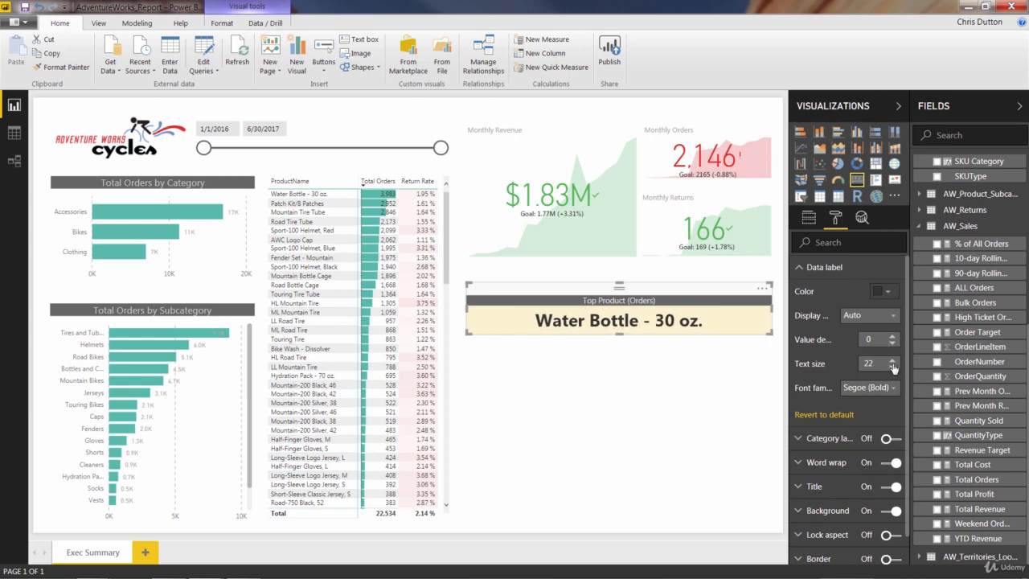
{"action": "left_click", "coordinate": [893, 367]}
{"action": "left_click", "coordinate": [892, 367]}
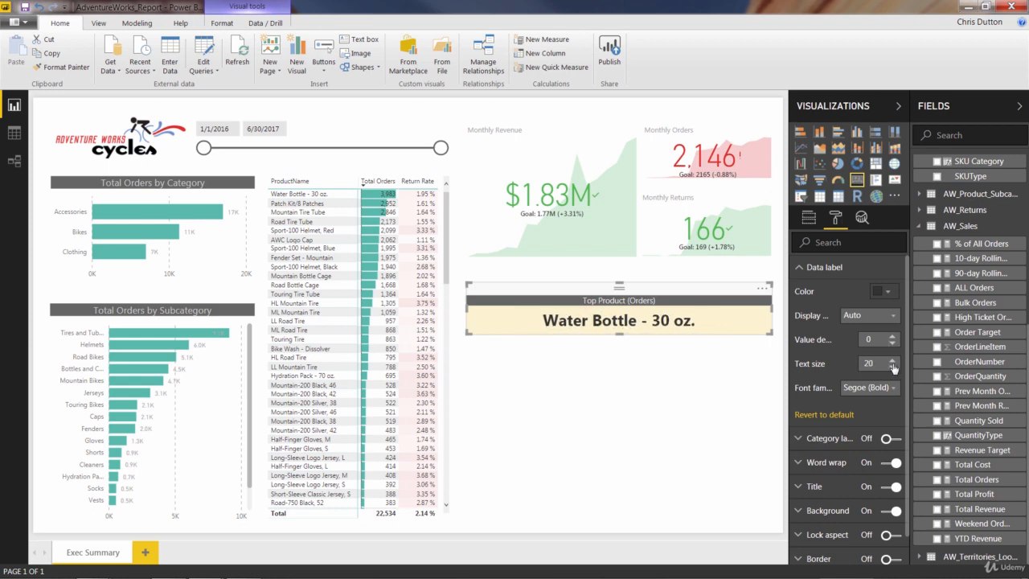
Move the top product card up so it sits directly beneath the Monthly Revenue and Monthly Returns visuals.
{"action": "left_click", "coordinate": [649, 357]}
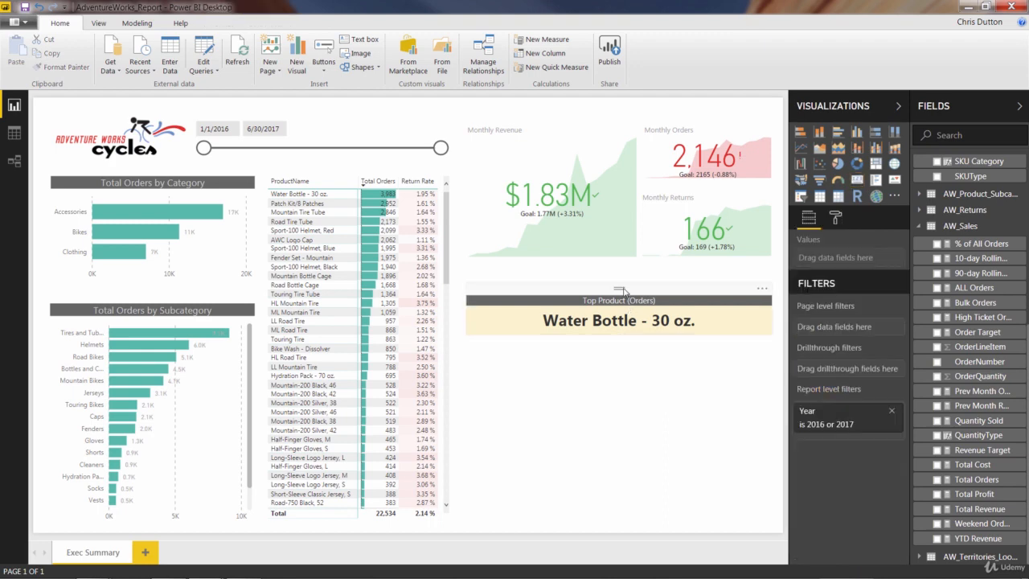
{"action": "left_click_drag", "start_coordinate": [620, 289], "coordinate": [623, 266]}
{"action": "left_click", "coordinate": [621, 331]}
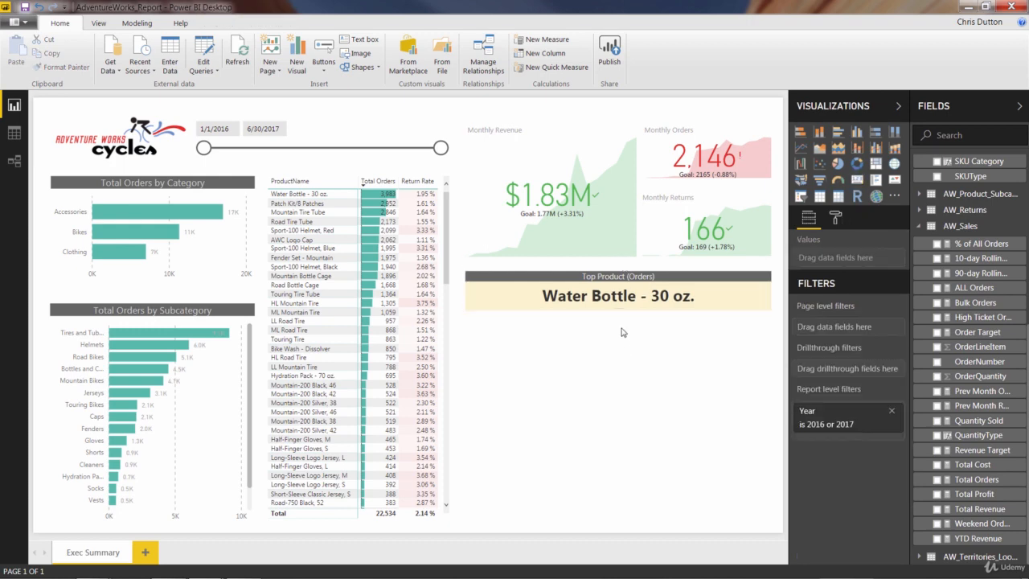
Duplicate the Top Product (Orders) card and place the copy directly below the original.
{"action": "left_click", "coordinate": [618, 267]}
{"action": "key", "text": "ctrl+c"}
{"action": "key", "text": "ctrl+v"}
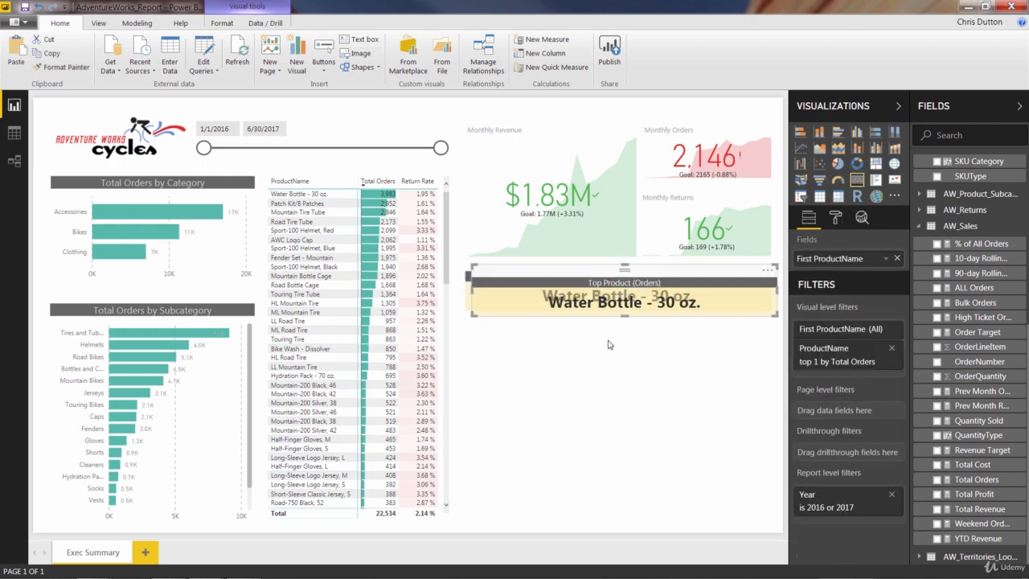
{"action": "left_click_drag", "start_coordinate": [627, 276], "coordinate": [622, 329]}
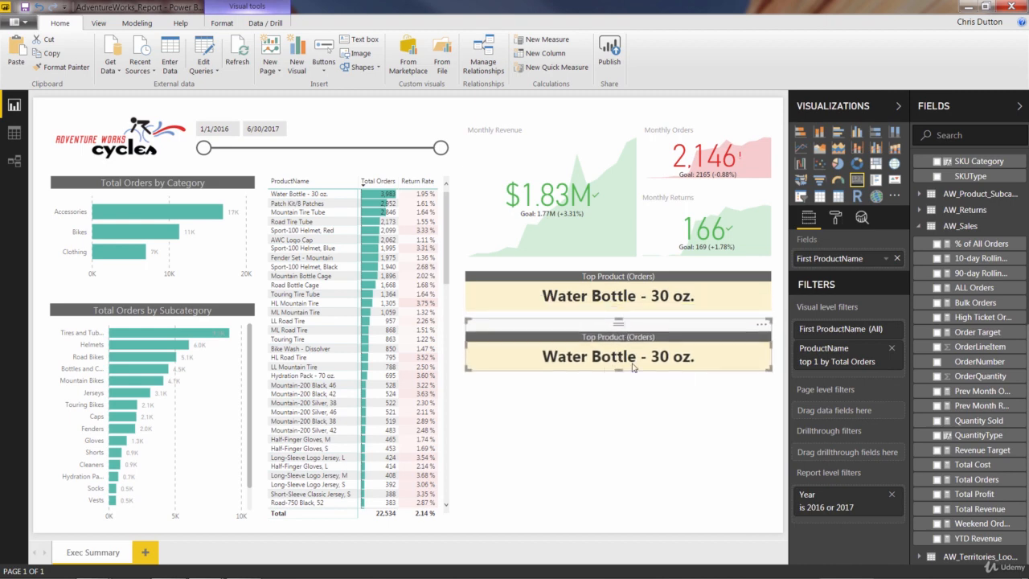
Change the copied card's Top N filter on ProductName to rank by Total Profit and apply it.
{"action": "left_click", "coordinate": [828, 353]}
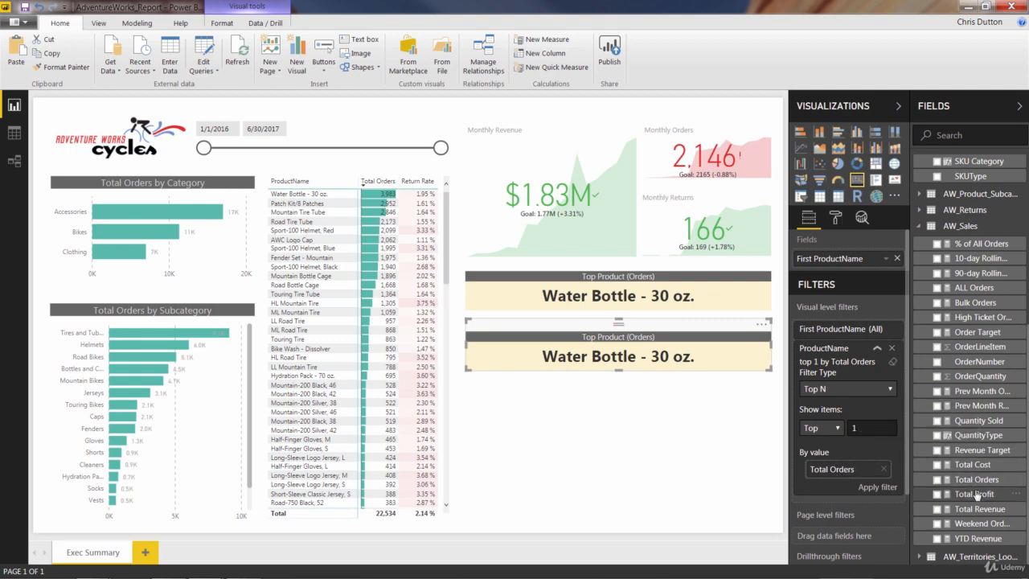
{"action": "left_click_drag", "start_coordinate": [977, 494], "coordinate": [880, 479]}
{"action": "left_click", "coordinate": [883, 488]}
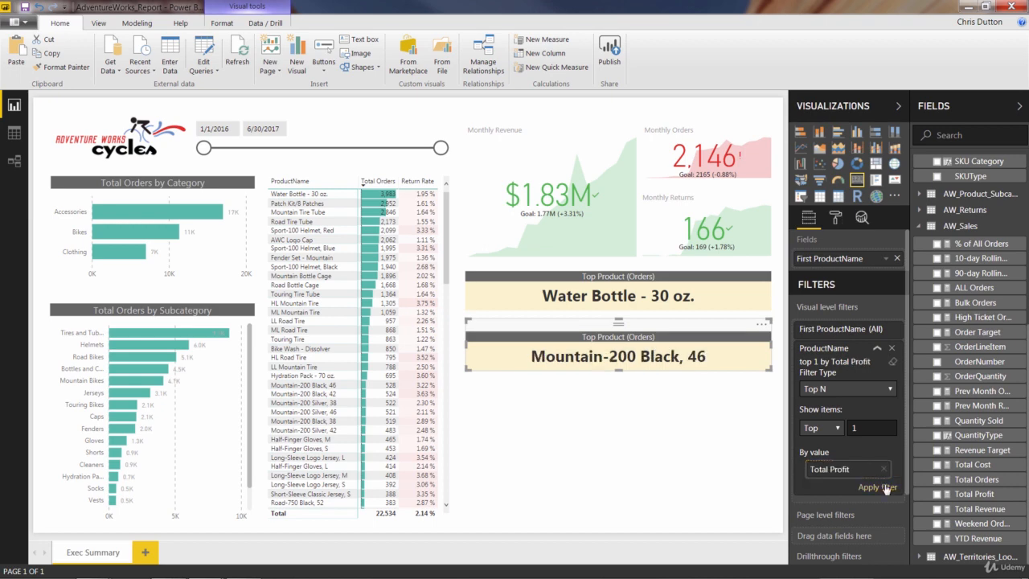
Change the copied card's title text to "Top Product (Profit)".
{"action": "left_click", "coordinate": [839, 222]}
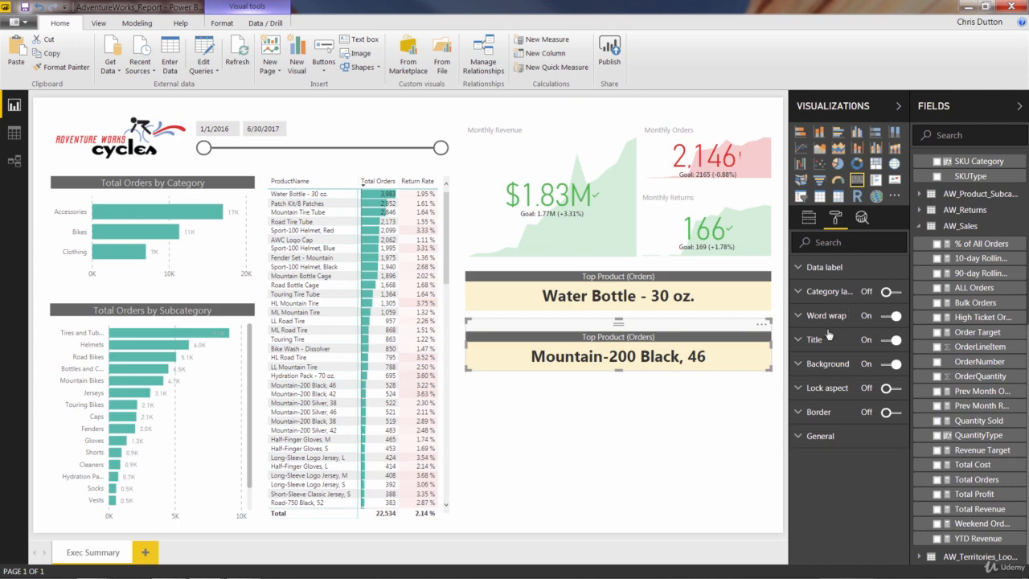
{"action": "left_click", "coordinate": [801, 341]}
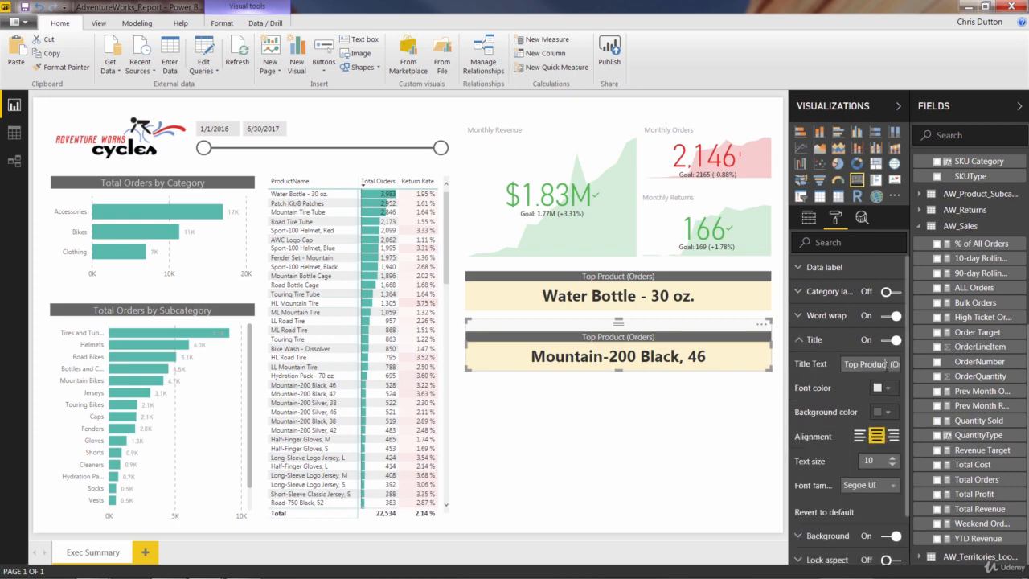
{"action": "left_click_drag", "start_coordinate": [889, 365], "coordinate": [919, 372]}
{"action": "left_click", "coordinate": [882, 364]}
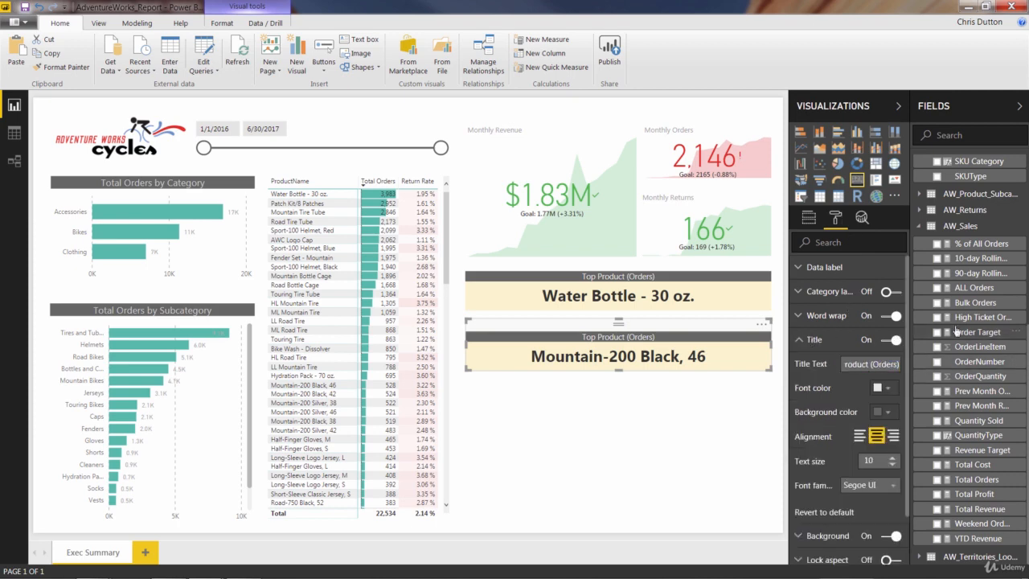
{"action": "key", "text": "Right"}
{"action": "key", "text": "Right"}
{"action": "key", "text": "Right"}
{"action": "key", "text": "BackSpace"}
{"action": "key", "text": "BackSpace"}
{"action": "key", "text": "BackSpace"}
{"action": "key", "text": "BackSpace"}
{"action": "key", "text": "BackSpace"}
{"action": "key", "text": "BackSpace"}
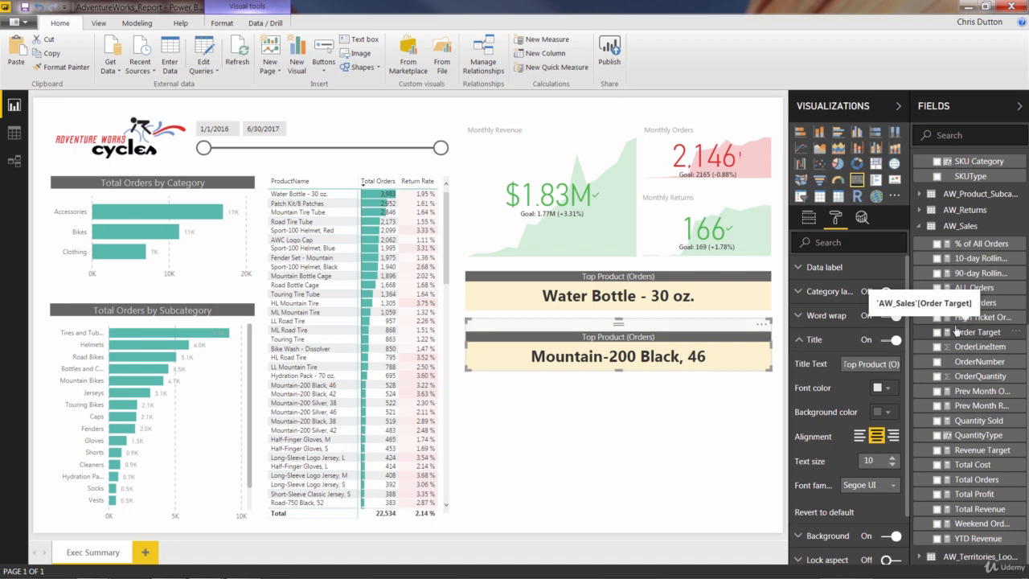
{"action": "type", "text": "Profit"}
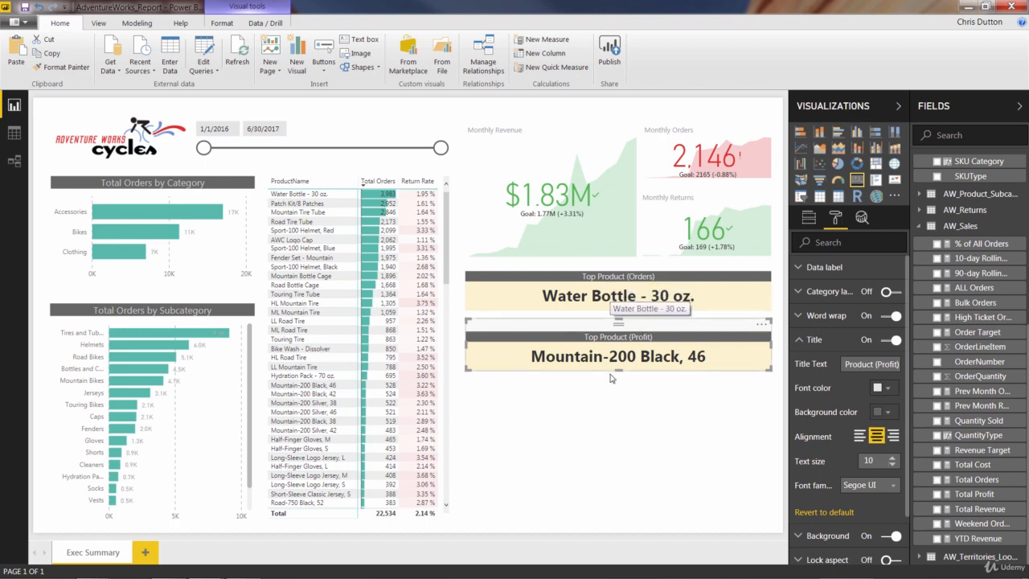
{"action": "left_click", "coordinate": [605, 413]}
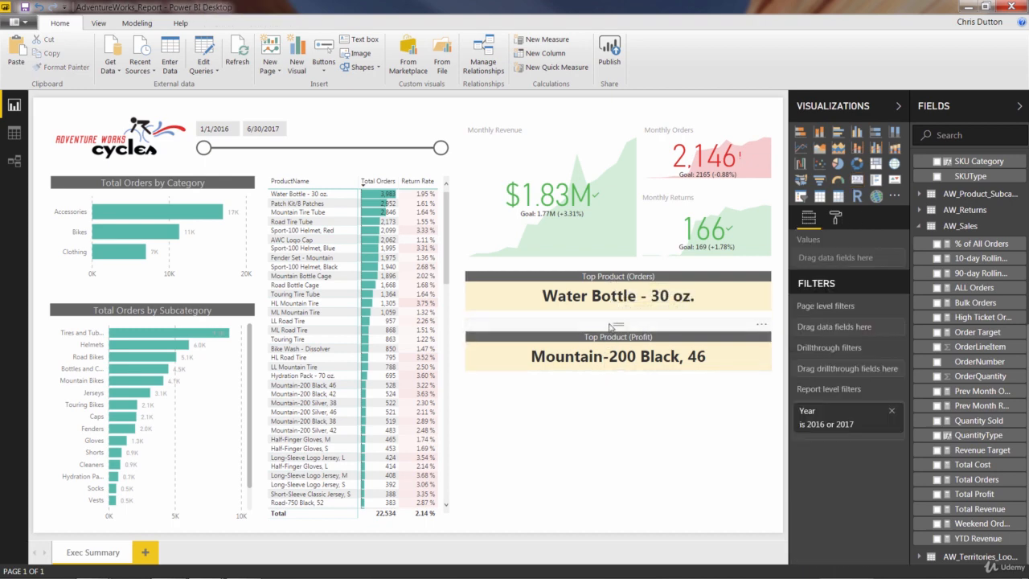
Move the profit card slightly closer to the orders card, and left-align both cards with the Monthly Revenue visual.
{"action": "left_click_drag", "start_coordinate": [611, 326], "coordinate": [610, 317]}
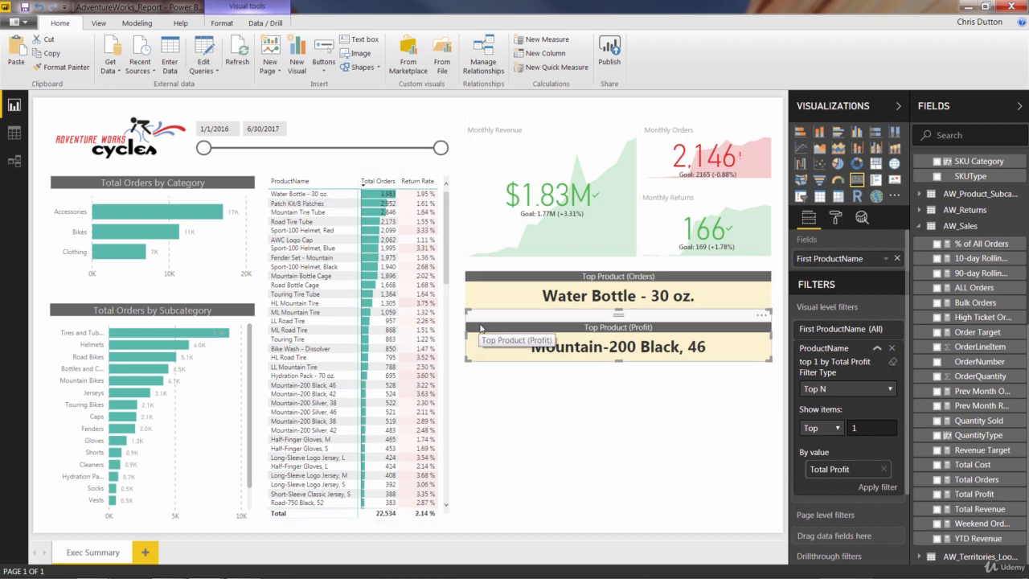
{"action": "left_click", "coordinate": [490, 268], "text": "ctrl"}
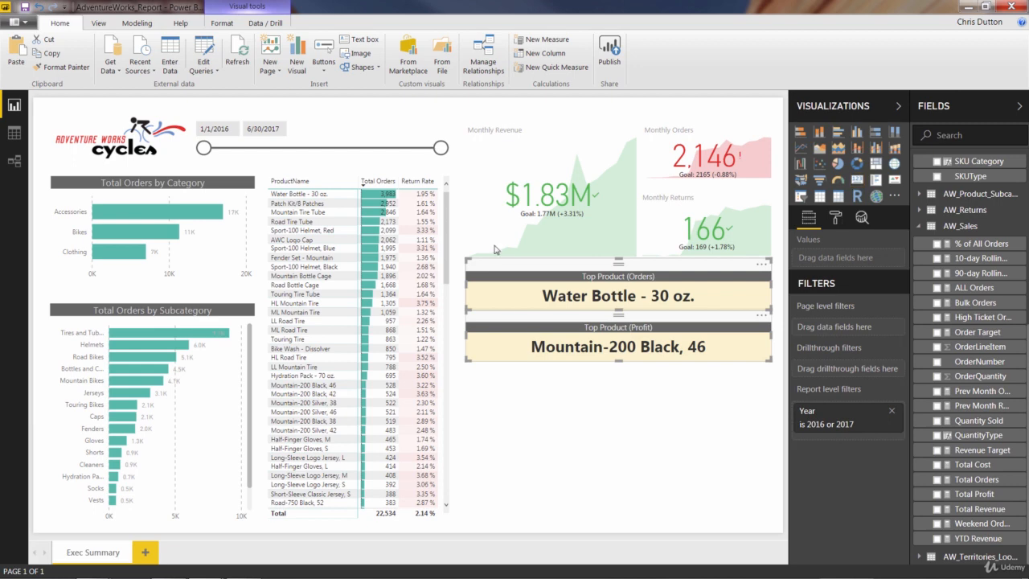
{"action": "left_click", "coordinate": [500, 123], "text": "ctrl"}
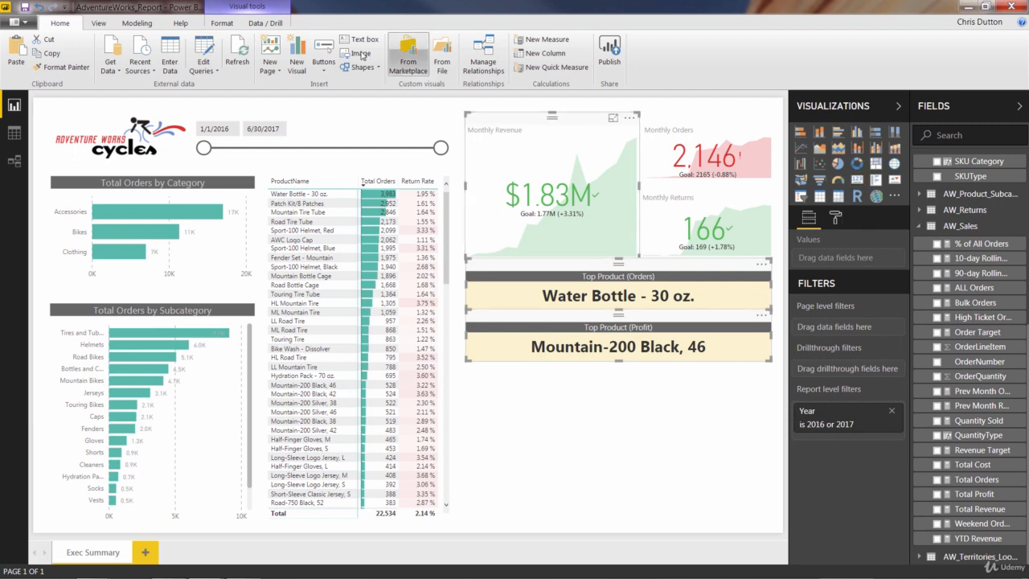
{"action": "left_click", "coordinate": [223, 23]}
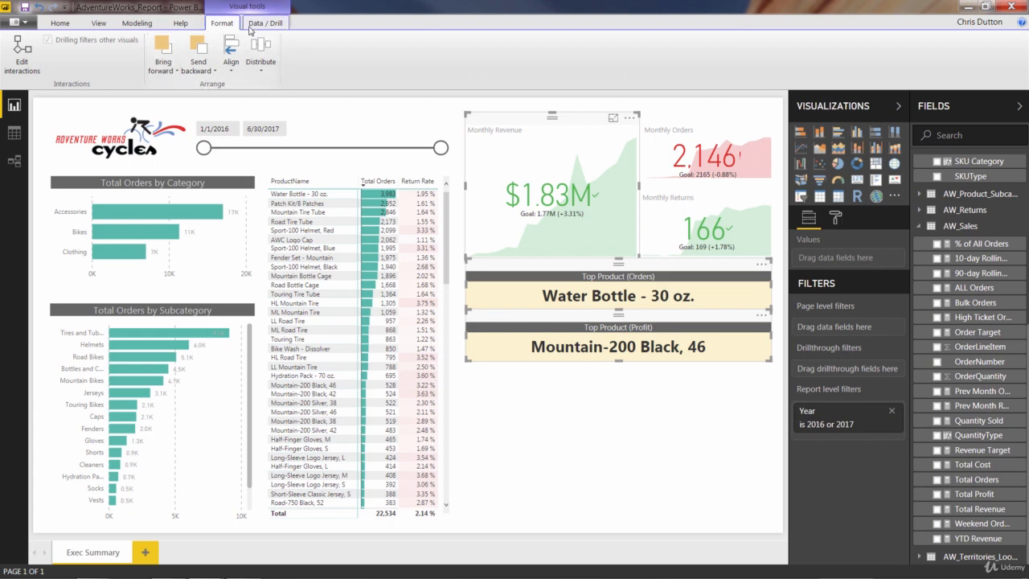
{"action": "left_click", "coordinate": [237, 71]}
{"action": "left_click", "coordinate": [233, 85]}
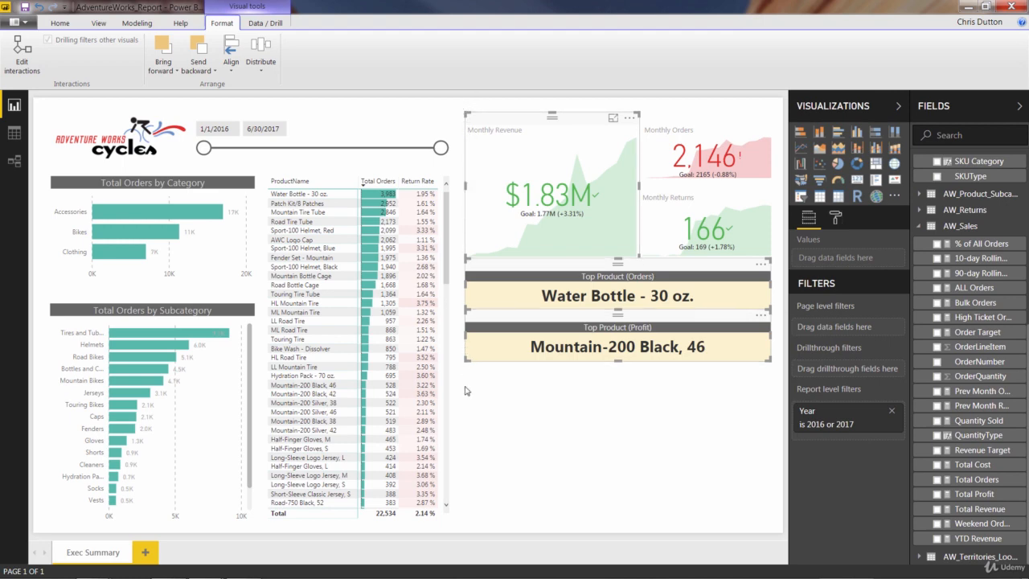
{"action": "left_click", "coordinate": [583, 417]}
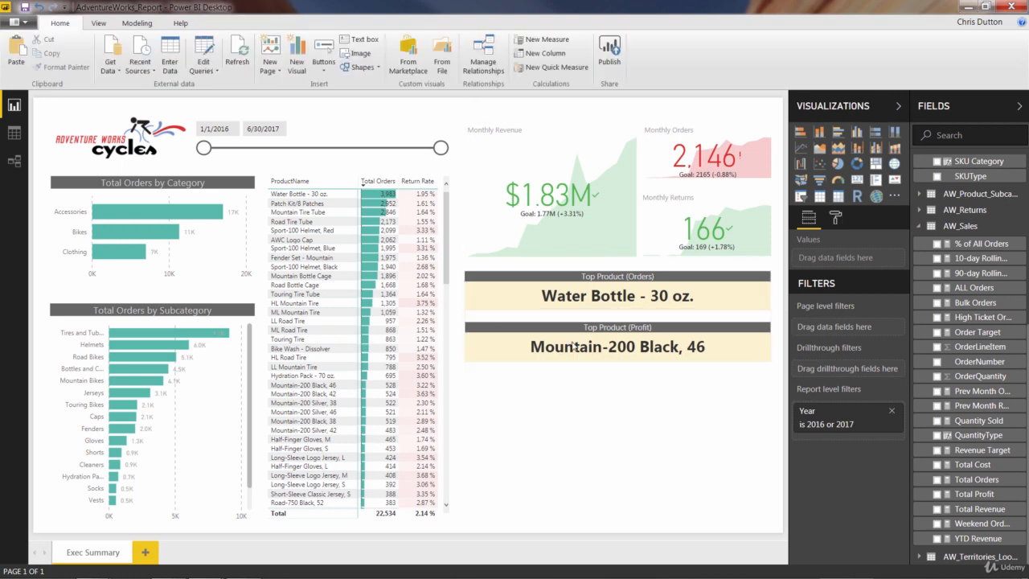